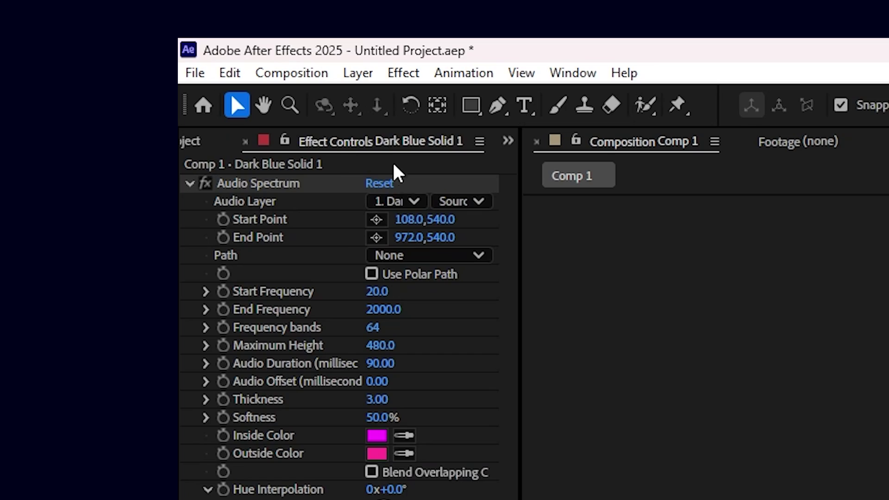
Set Audio Spectrum's Audio Layer to Matter of Fact #62.mp3, then preview the Southern Charm voice
click(395, 201)
click(430, 284)
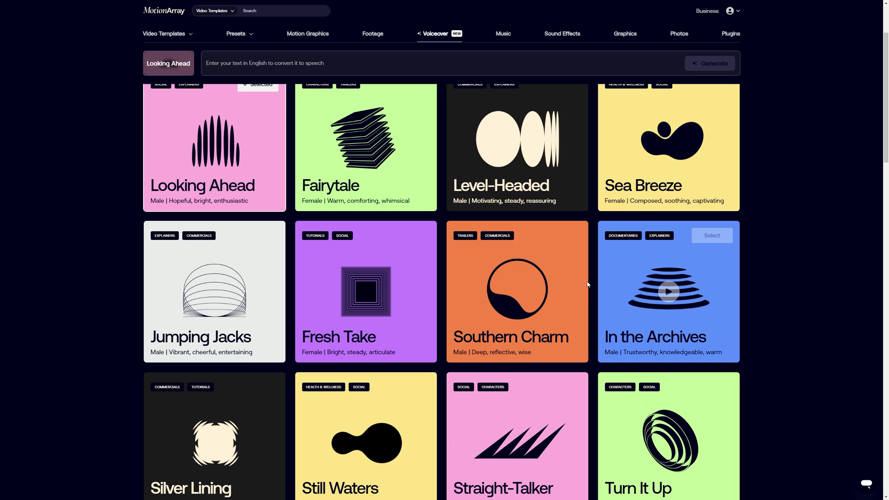
click(517, 292)
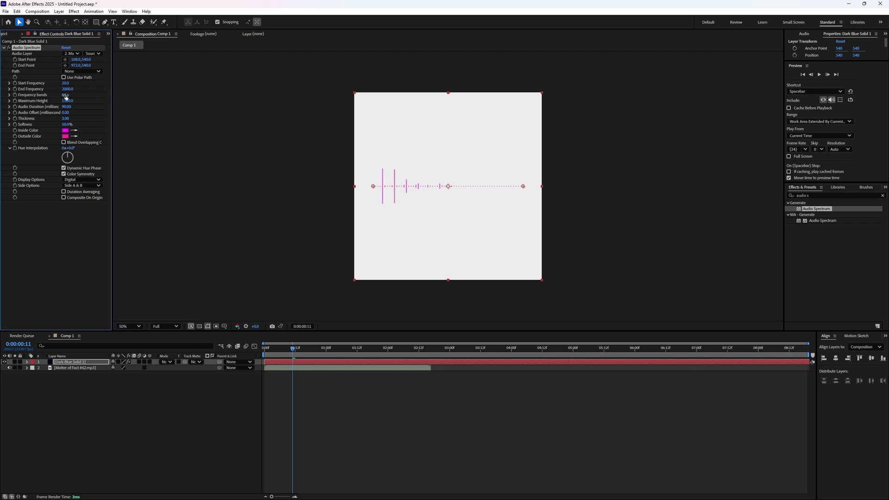
Draw an ellipse mask on the solid and set the Audio Spectrum Path to Mask 1
key(q)
drag(404, 140, 473, 209)
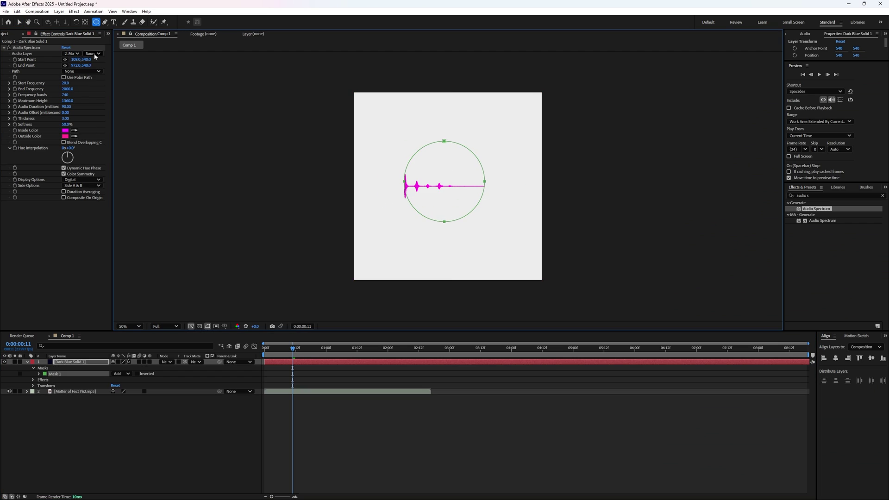
click(82, 71)
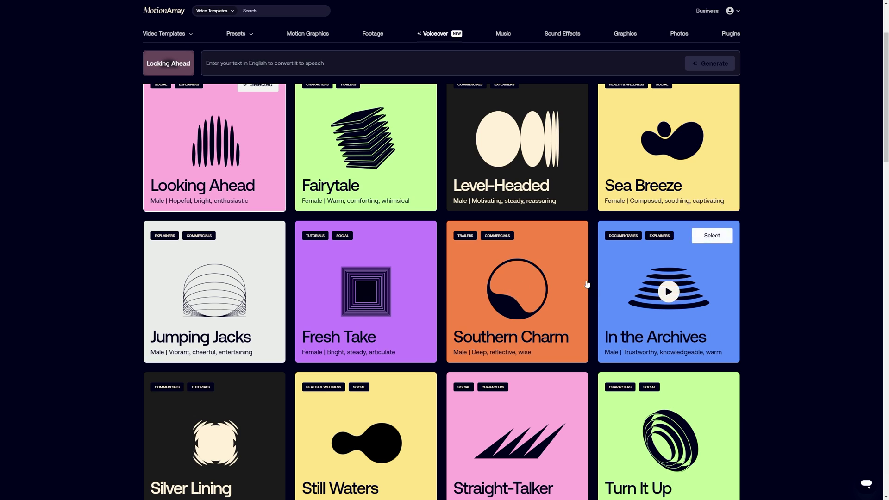
Generate a Southern Charm voiceover from the script and play back Southern Charm #59
click(561, 235)
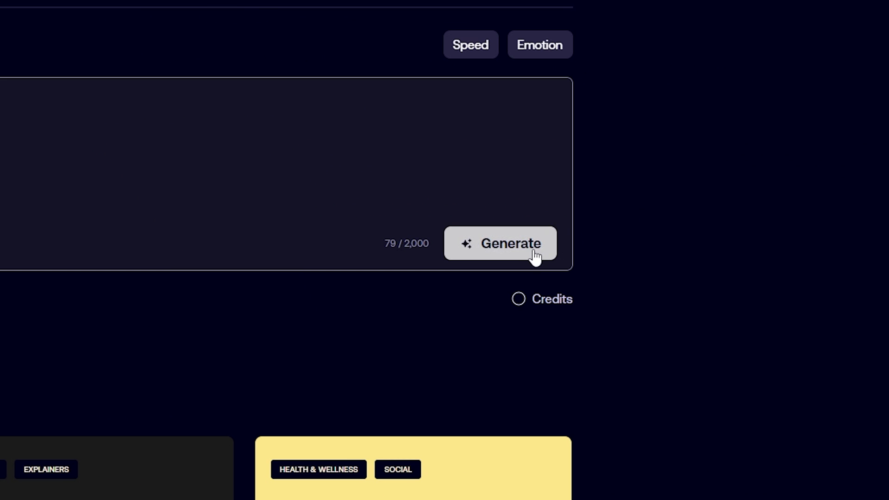
click(532, 255)
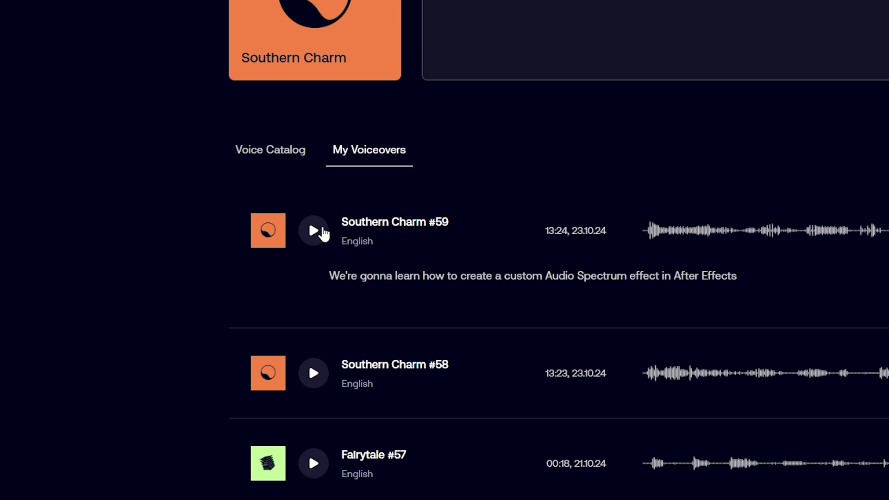
click(314, 231)
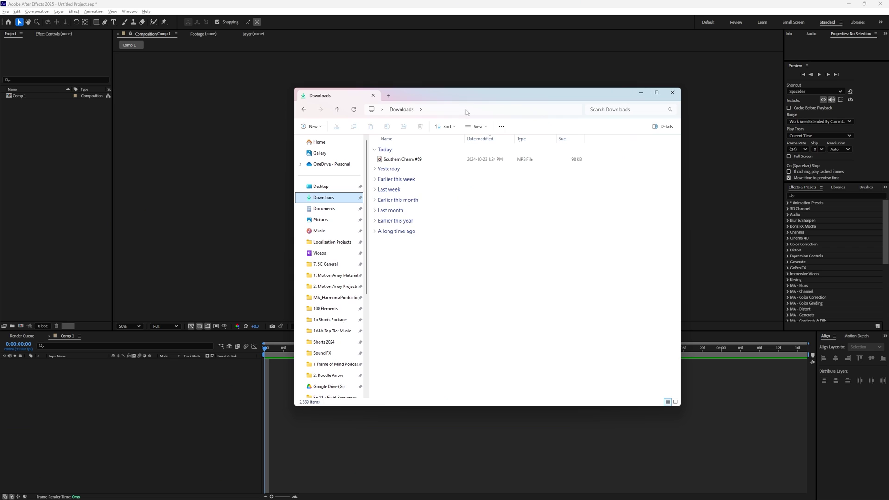
Import the Southern Charm #59 MP3 into the project and add it to Comp 1, showing its waveform
click(403, 156)
drag(403, 156, 60, 185)
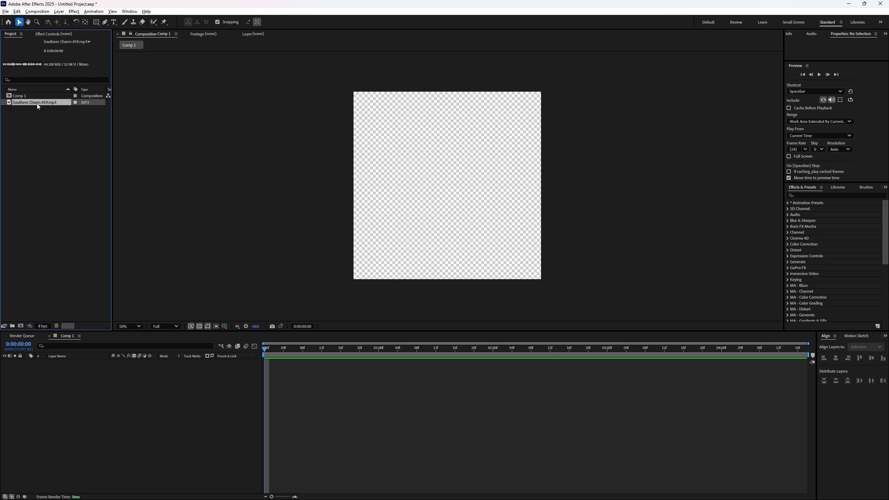
drag(37, 102, 176, 427)
key(l)
key(l)
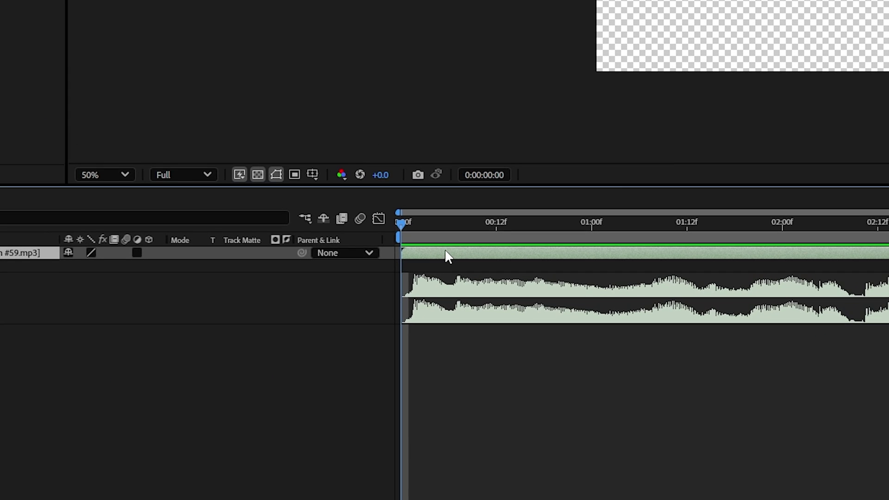
Convert the Southern Charm audio layer to keyframes, creating an Audio Amplitude layer
right_click(446, 253)
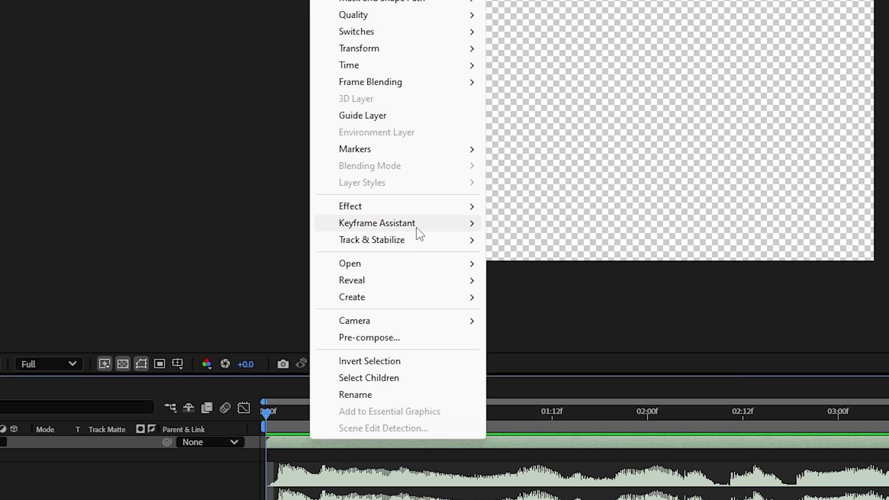
mouse_move(416, 227)
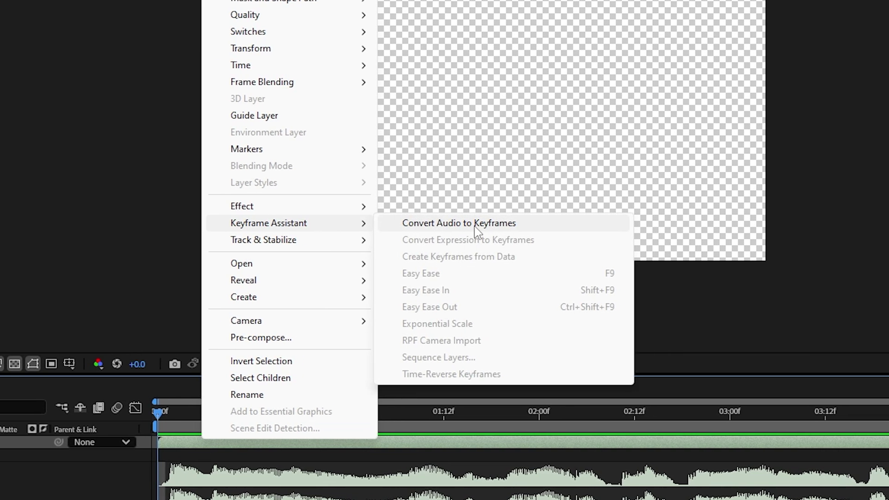
click(475, 227)
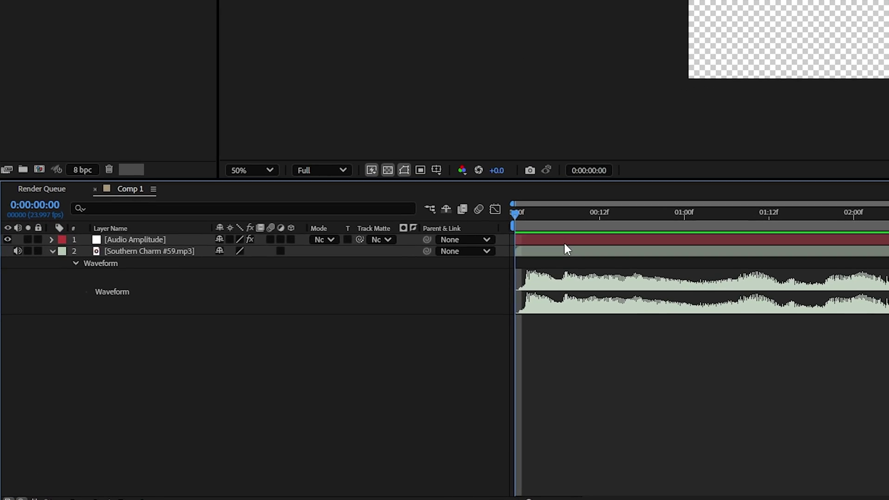
Reveal the Audio Amplitude keyframes, check values around 2 and 5 seconds, and delete the Left Channel effect
click(422, 303)
key(u)
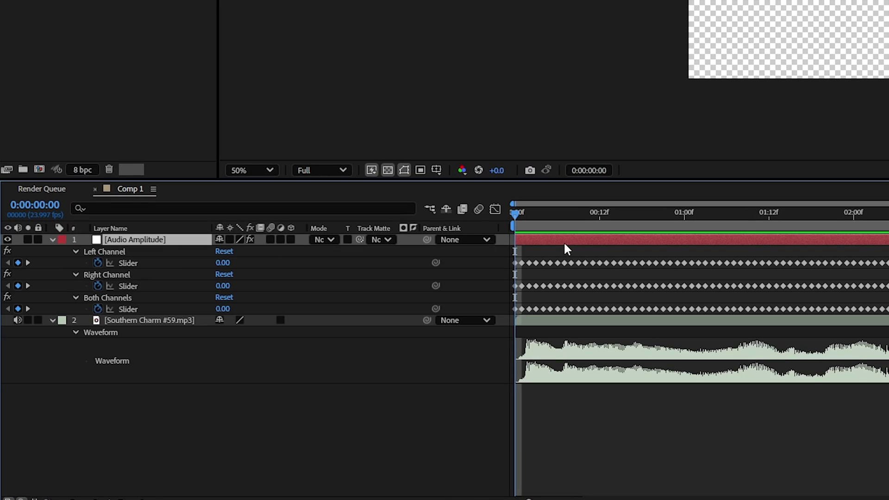
drag(515, 212, 888, 207)
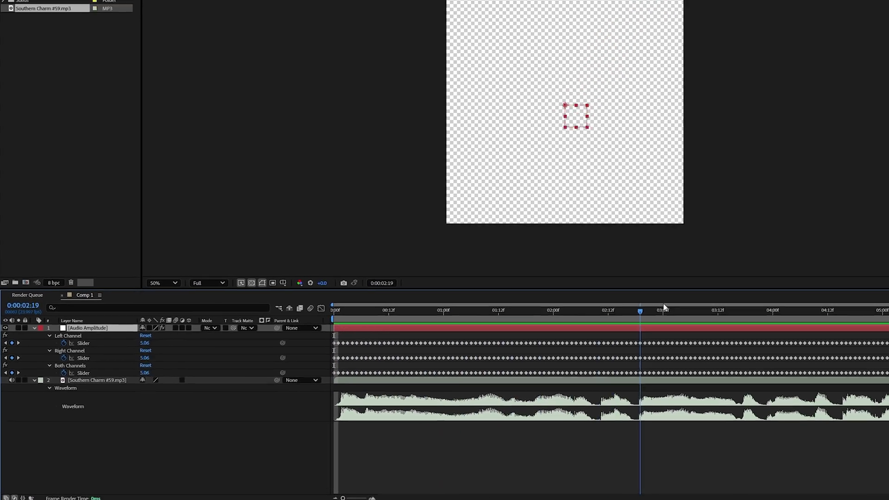
drag(664, 307, 888, 292)
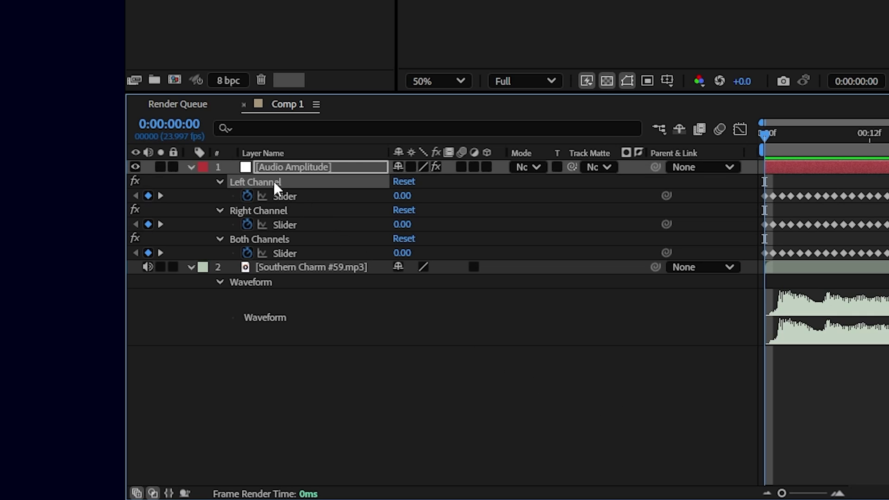
key(Delete)
key(Delete)
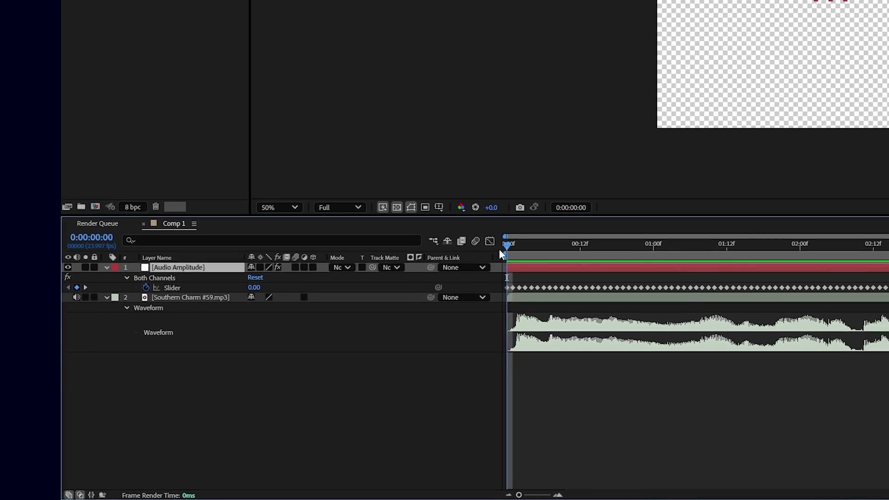
Delete the Right Channel effect, check the slider changing, and return to the start
click(774, 137)
drag(312, 331, 319, 333)
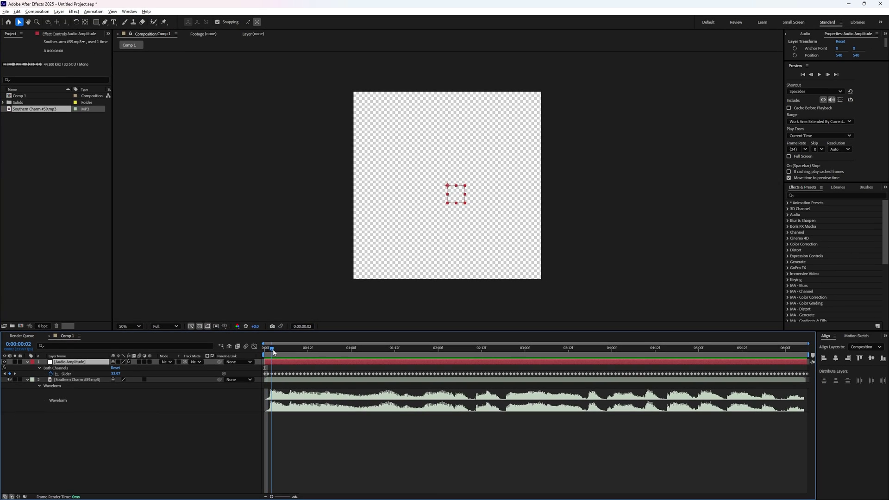
key(Home)
Draw a black circle near the comp centre with the Ellipse Tool on a new shape layer
key(q)
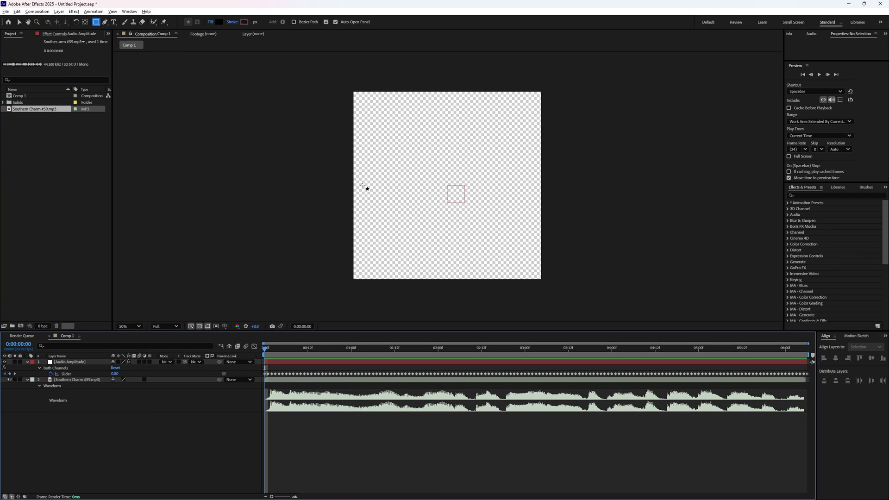
click(100, 26)
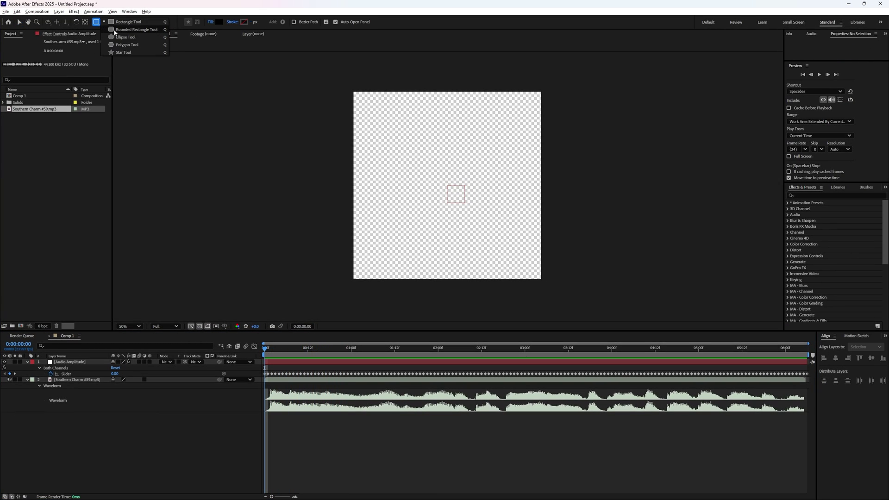
click(126, 38)
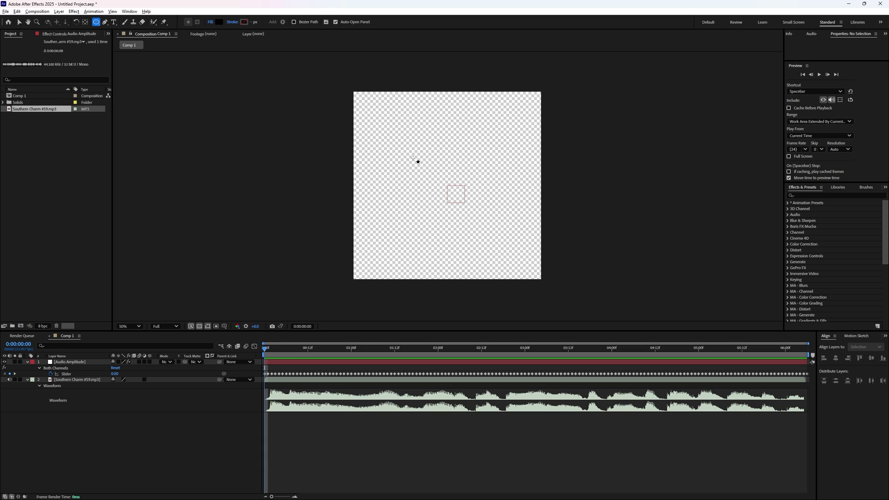
drag(415, 158, 478, 218)
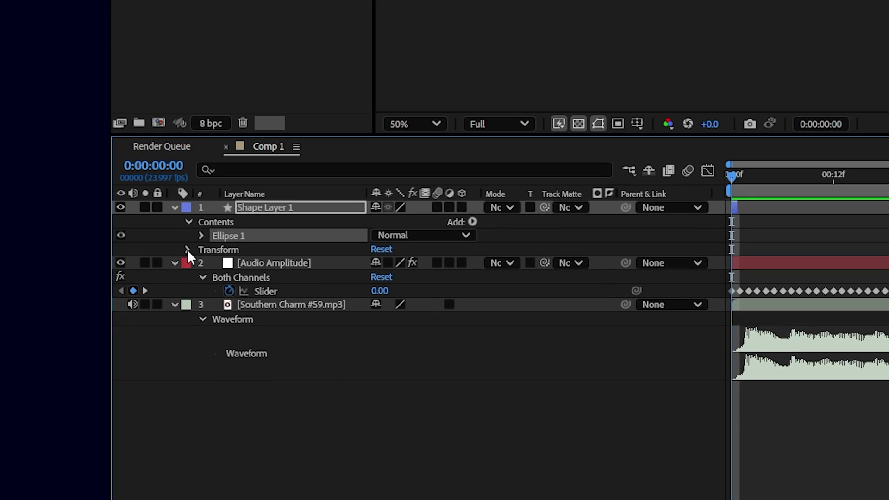
Set the circle layer's anchor to -525.0, -504.0, link its Position, and name it Black Fill Circle
click(72, 346)
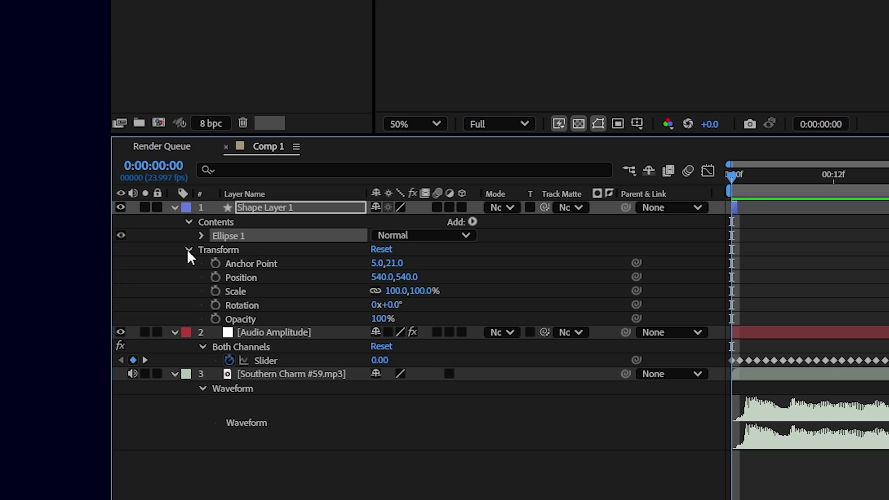
click(258, 278)
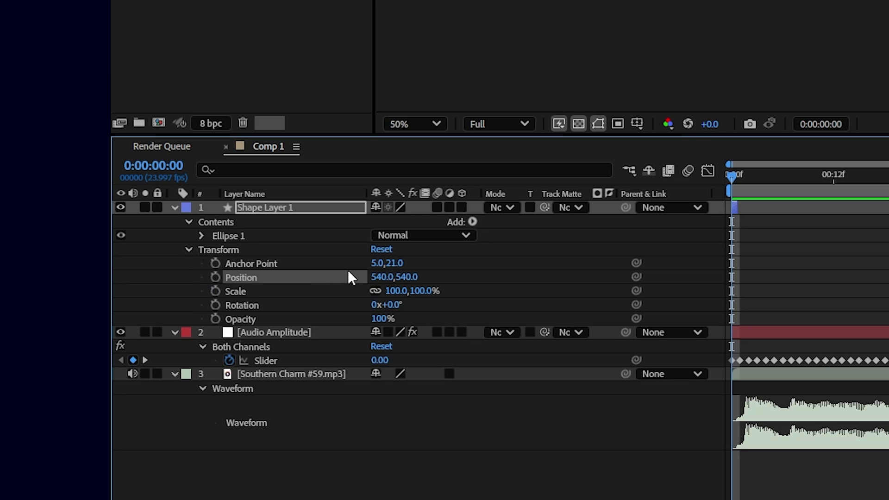
click(637, 276)
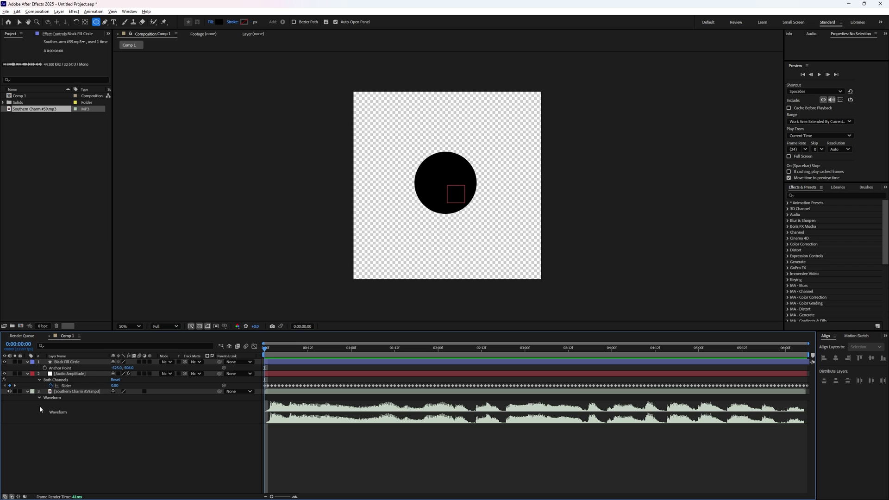
Hide Black Fill Circle and draw a new centred circle with a 17 px black outline
click(4, 362)
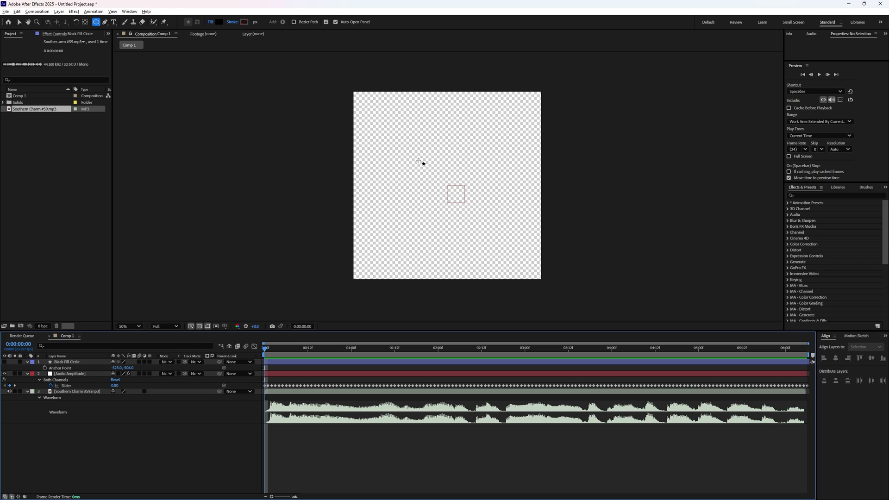
drag(412, 157, 477, 223)
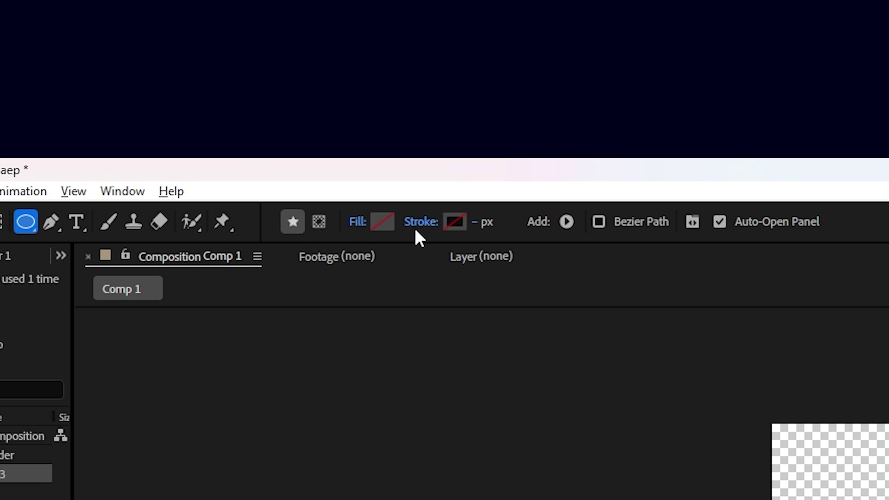
alt+click(416, 223)
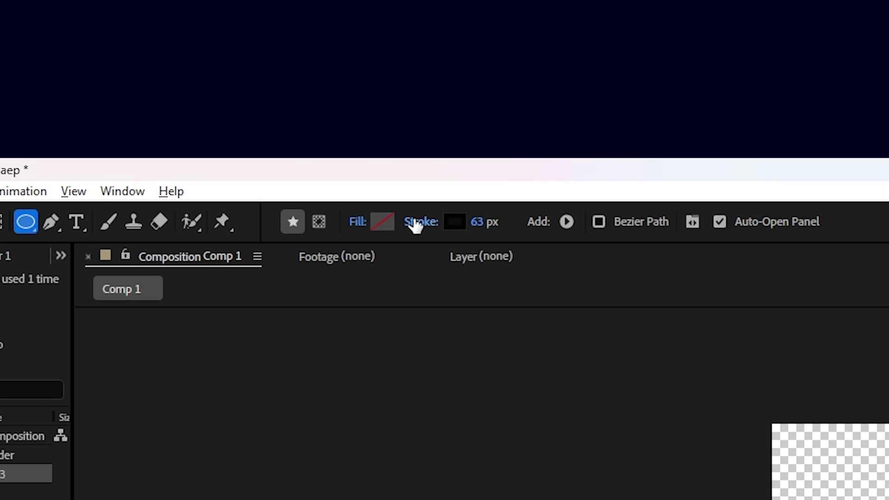
drag(458, 226, 461, 296)
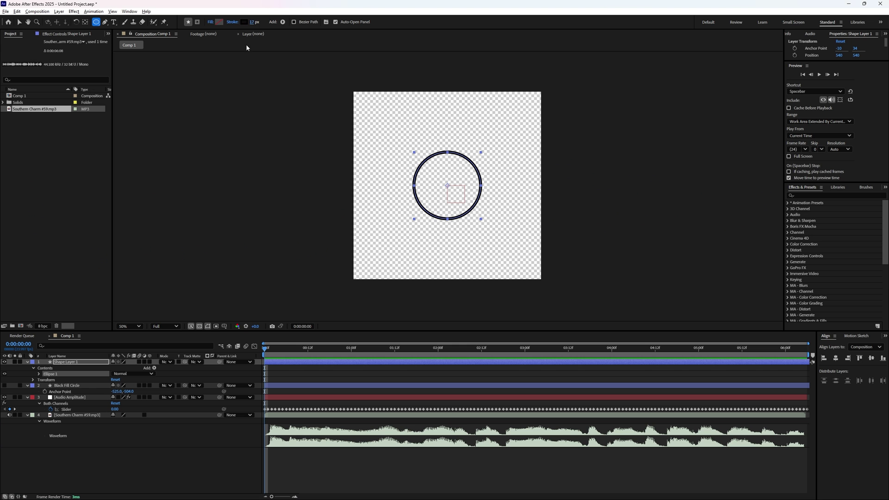
click(336, 471)
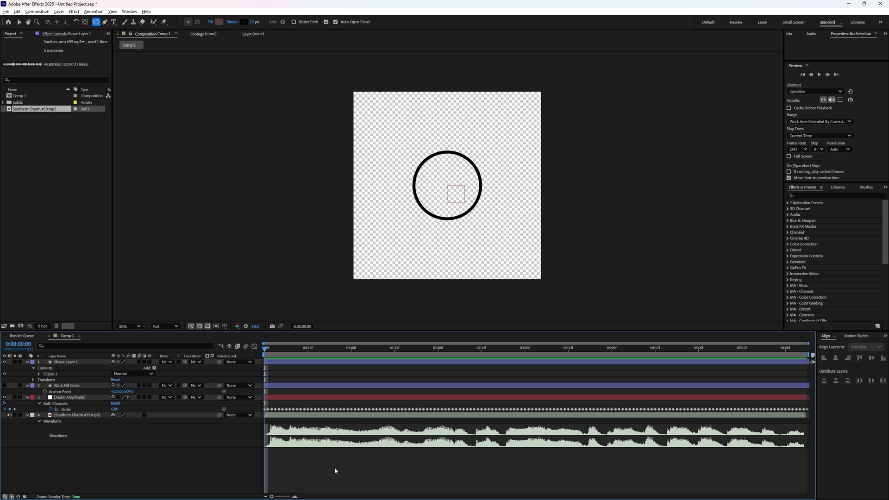
Show Black Fill Circle again, offset its anchor point to about -328, -219, and preview
click(5, 386)
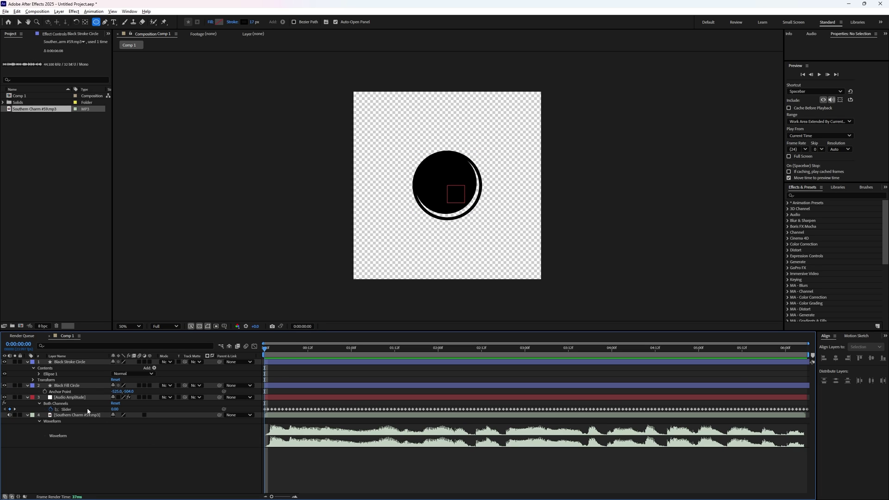
click(76, 386)
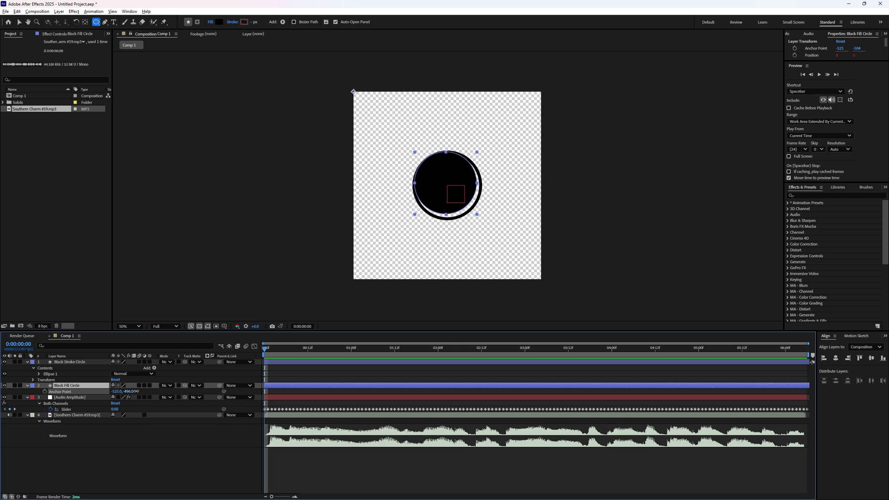
mouse_move(136, 392)
mouse_down()
mouse_move(241, 397)
mouse_move(153, 392)
mouse_move(198, 388)
mouse_move(119, 391)
mouse_up()
click(143, 456)
key(space)
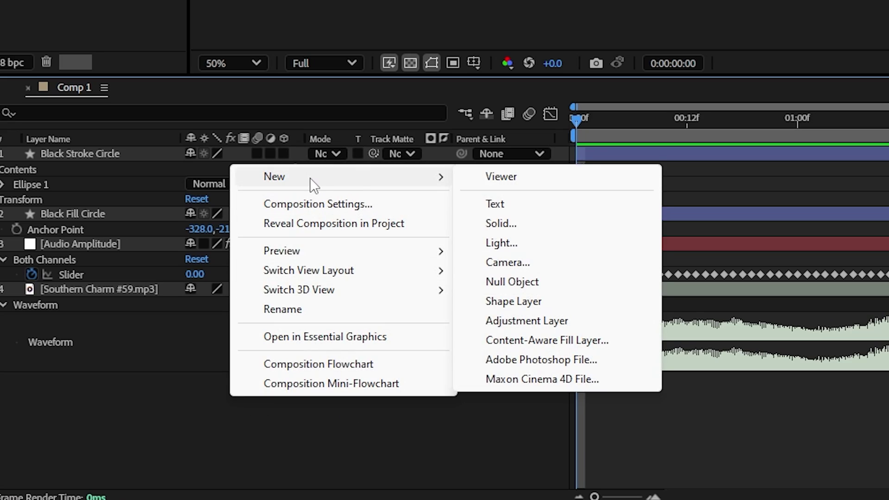
Add an adjustment layer and apply Gaussian Blur and Simple Choker to it
click(565, 324)
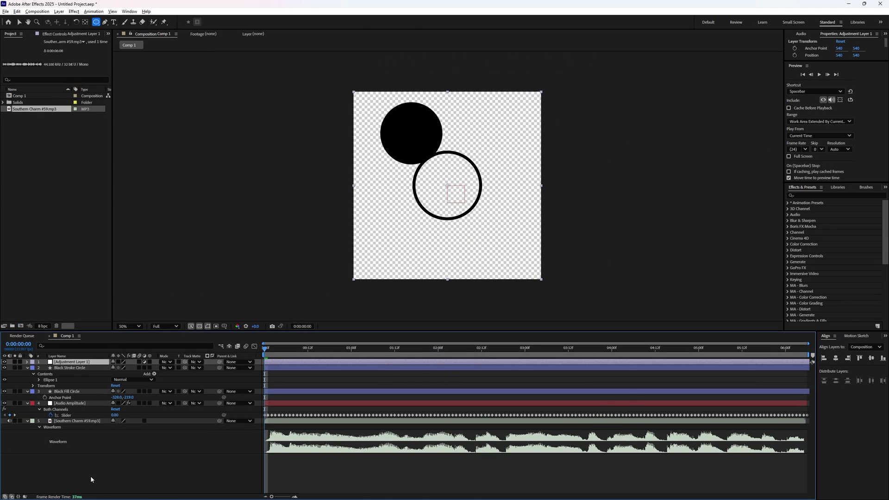
click(835, 195)
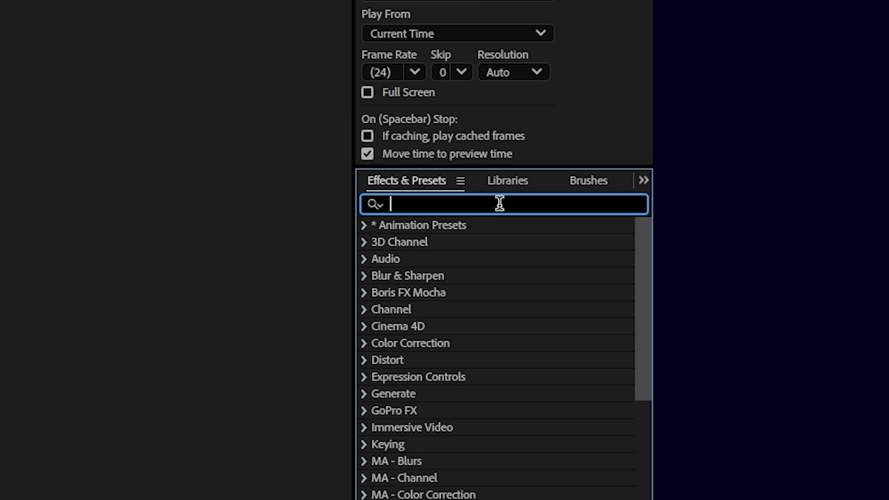
text(gauss)
click(468, 239)
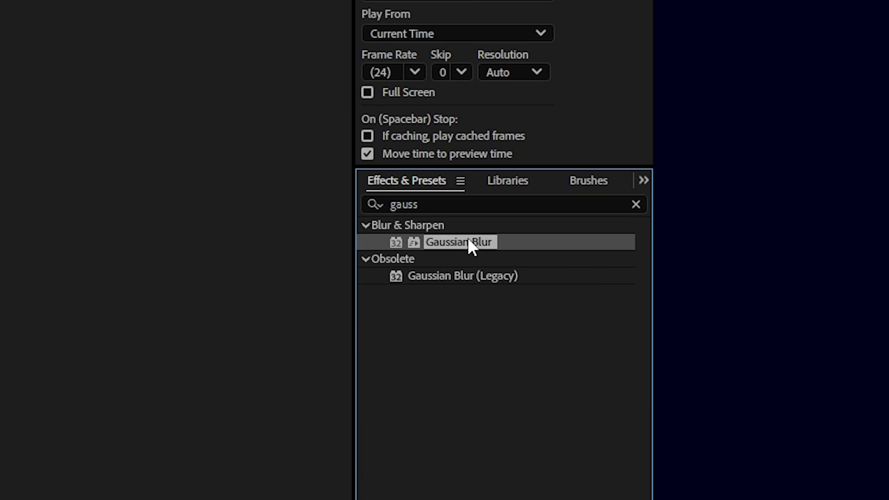
key(ctrl+f)
text(simple cho)
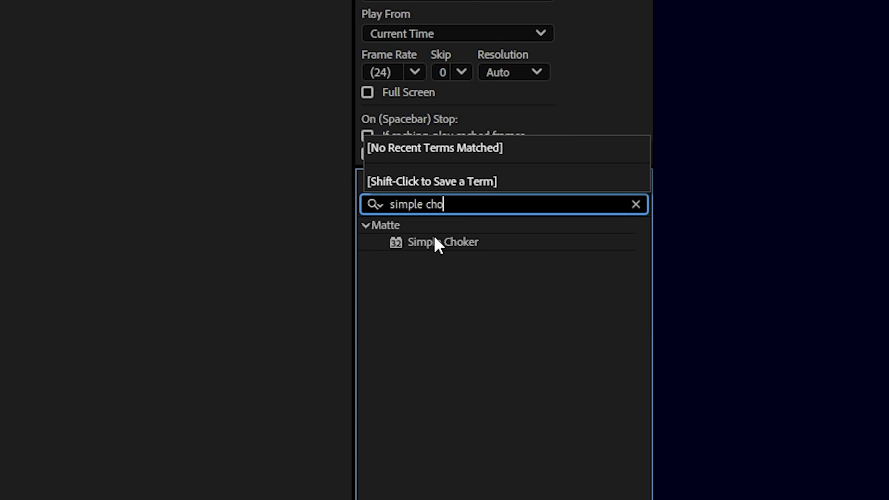
drag(435, 240, 507, 277)
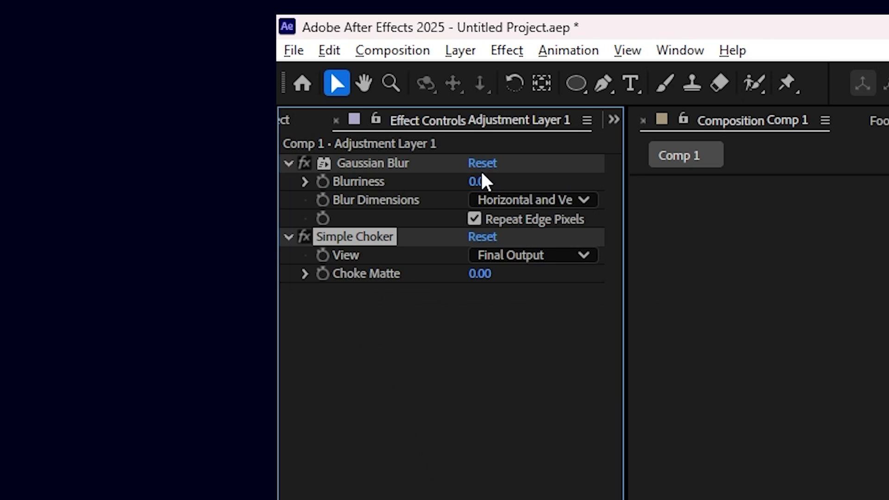
Set Gaussian Blur Blurriness to 50 and Simple Choker Choke Matte to 50
click(480, 181)
text(50)
click(484, 274)
text(50)
key(Return)
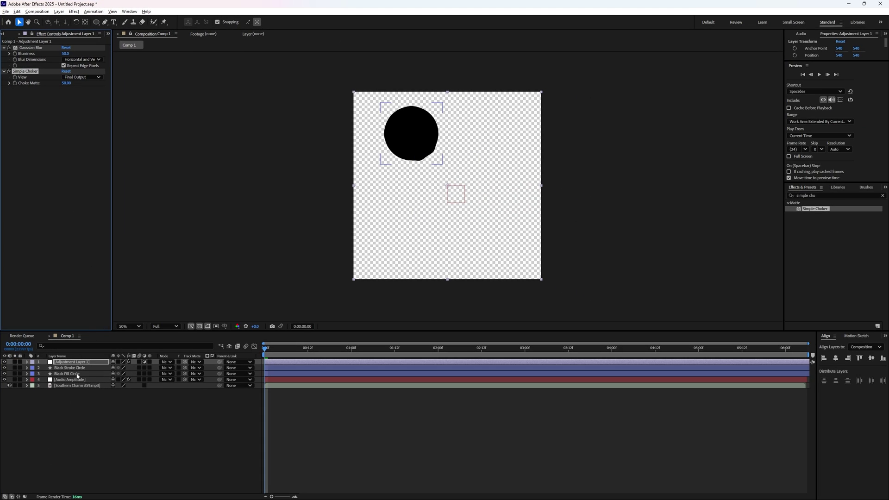
Thicken the Black Stroke Circle's stroke width, then select Black Fill Circle
click(70, 368)
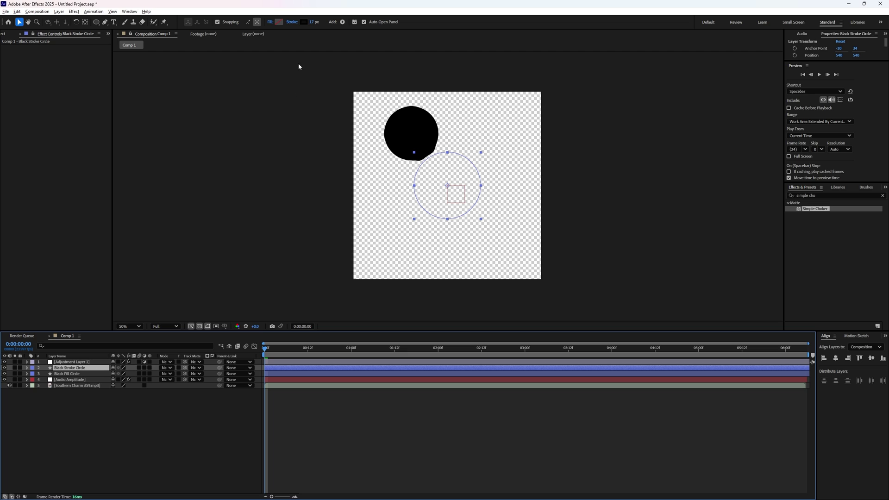
drag(314, 22, 317, 22)
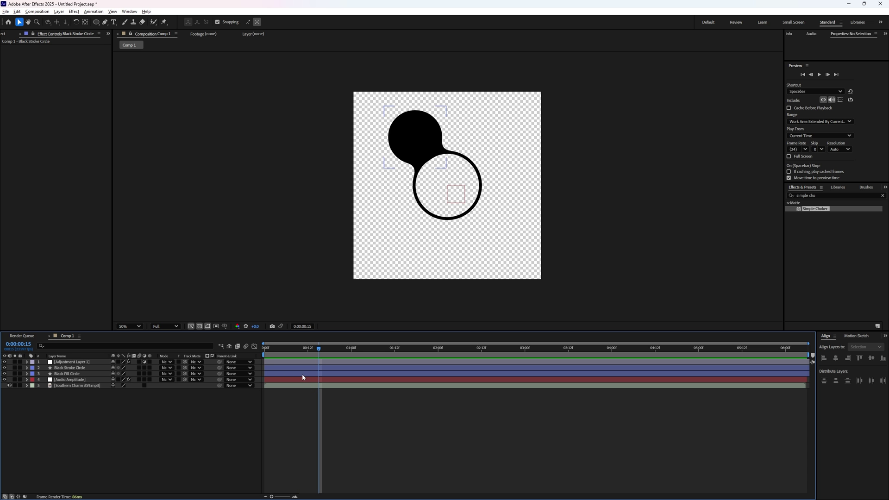
click(302, 373)
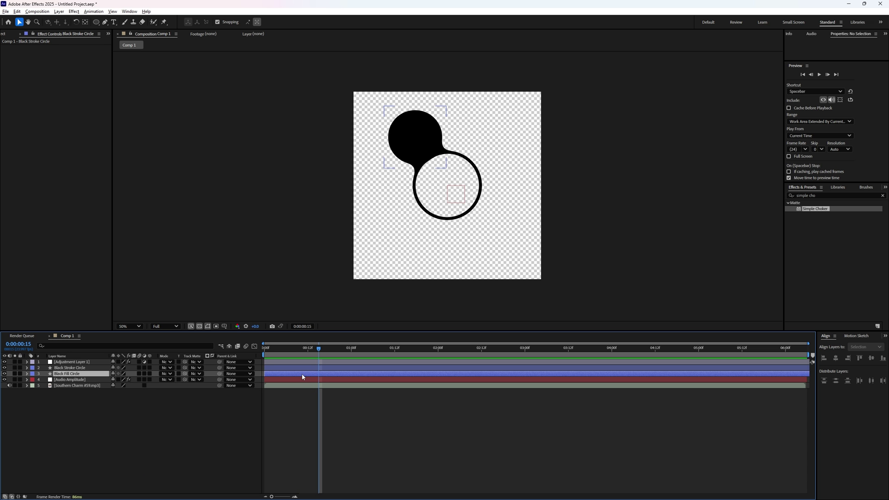
Multiply the Black Fill Circle's Position expression slider reference by 2 and preview
click(26, 374)
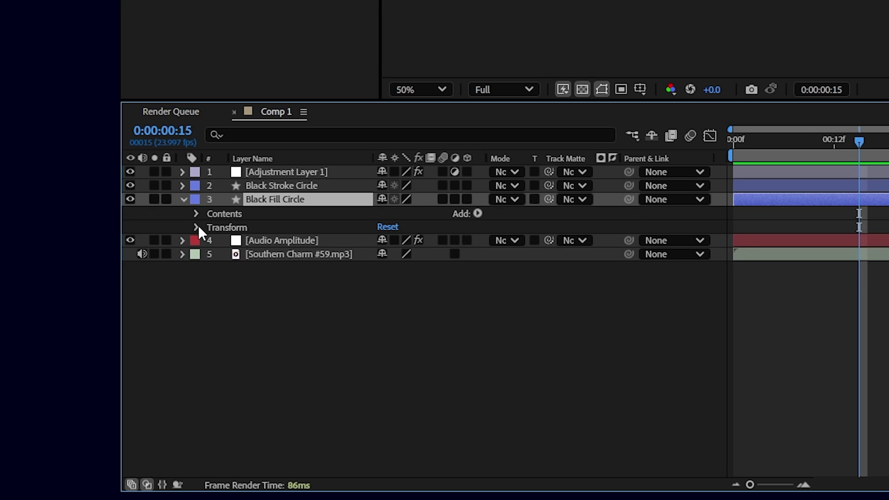
click(196, 227)
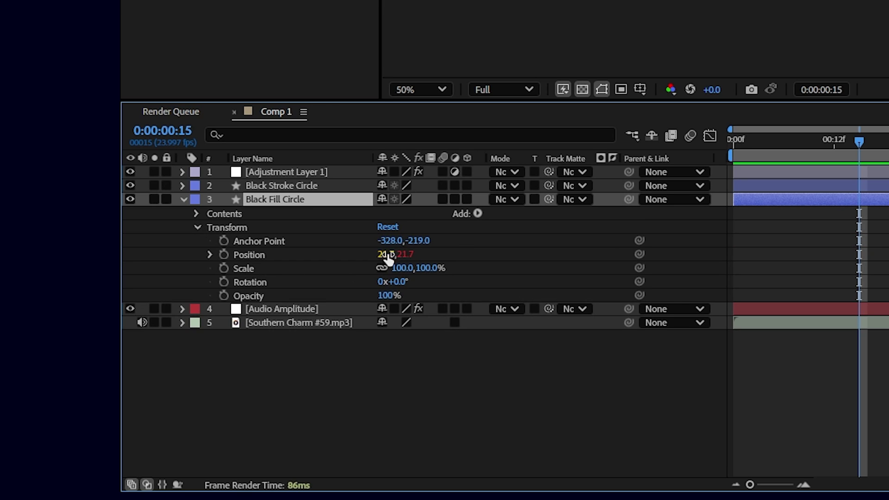
click(209, 254)
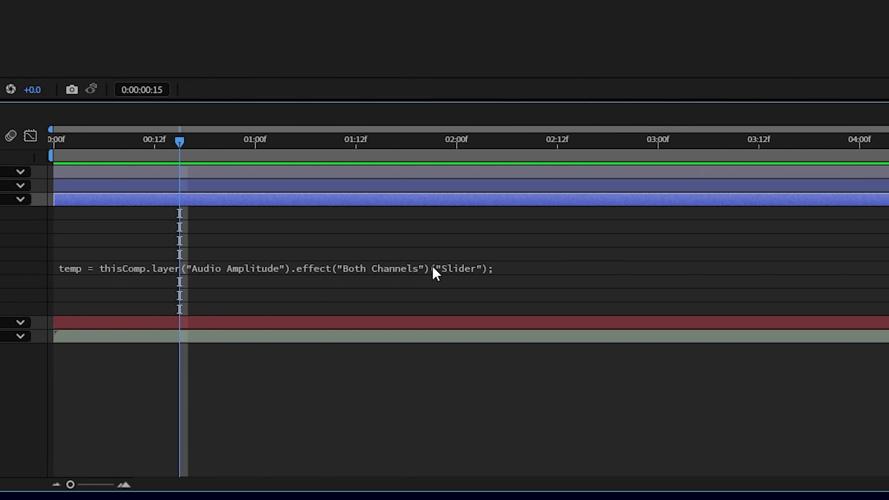
click(434, 268)
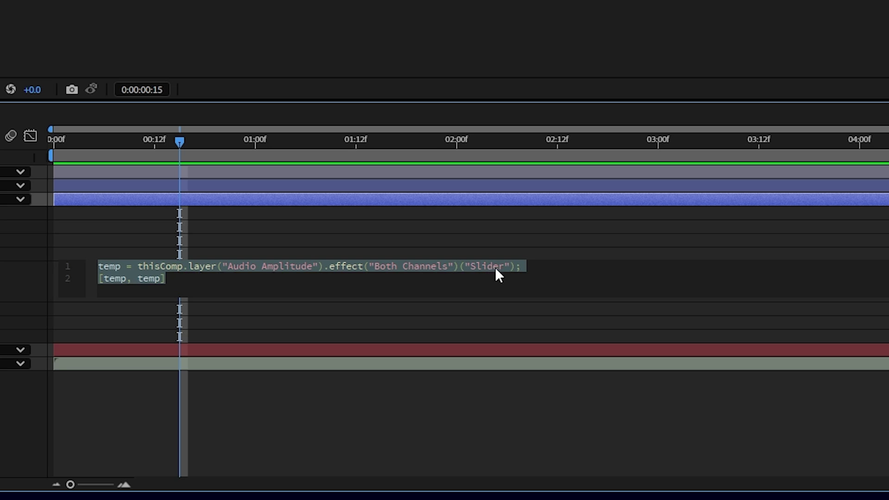
click(518, 266)
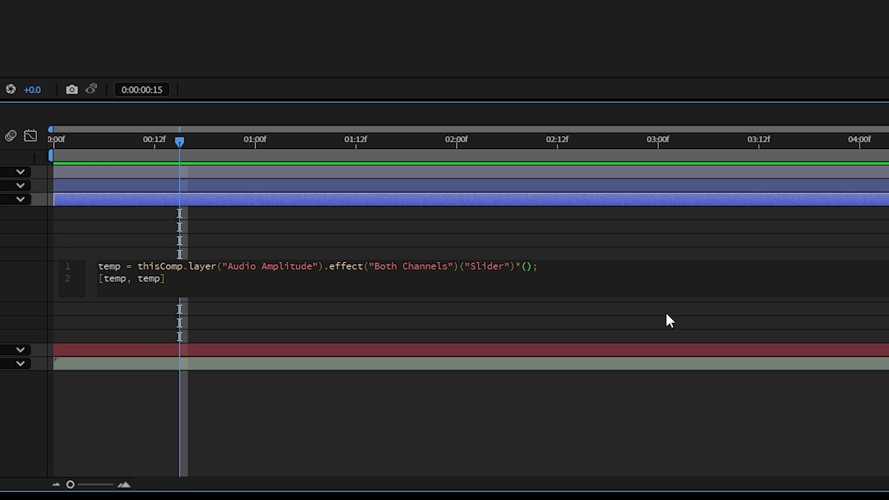
text(2)
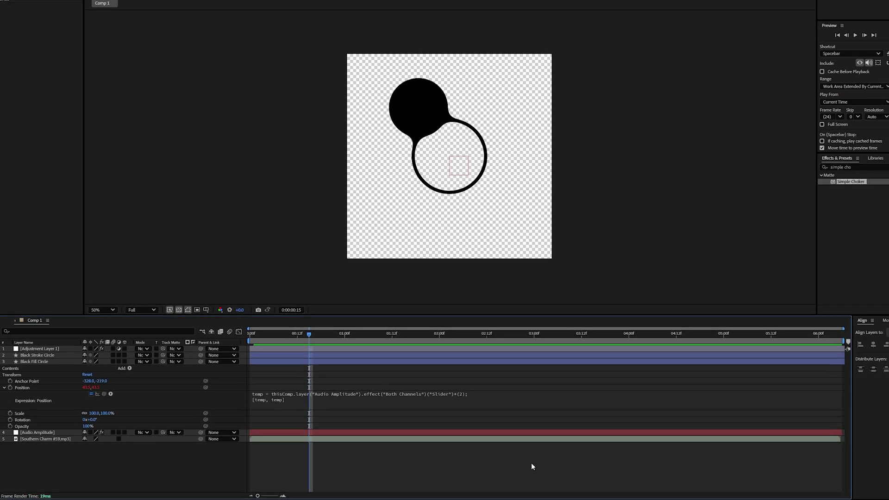
key(space)
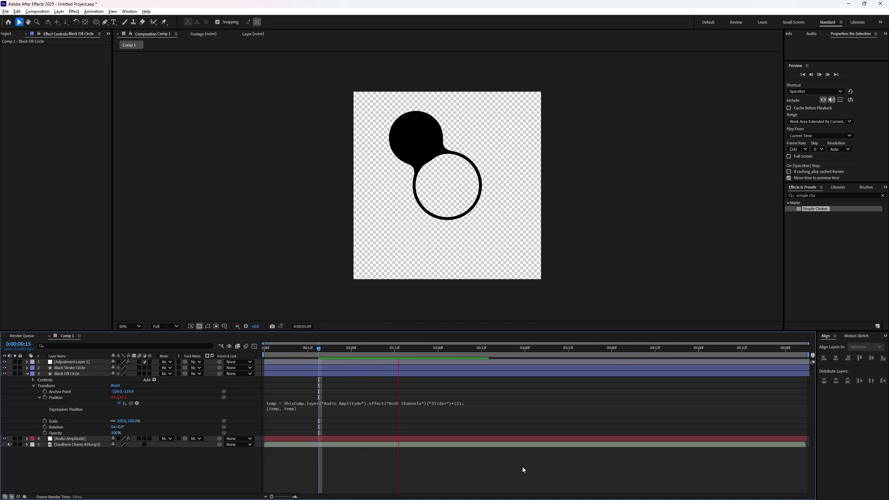
Change the Position expression multiplier from 2 to 5 and replay the preview from the start
click(458, 404)
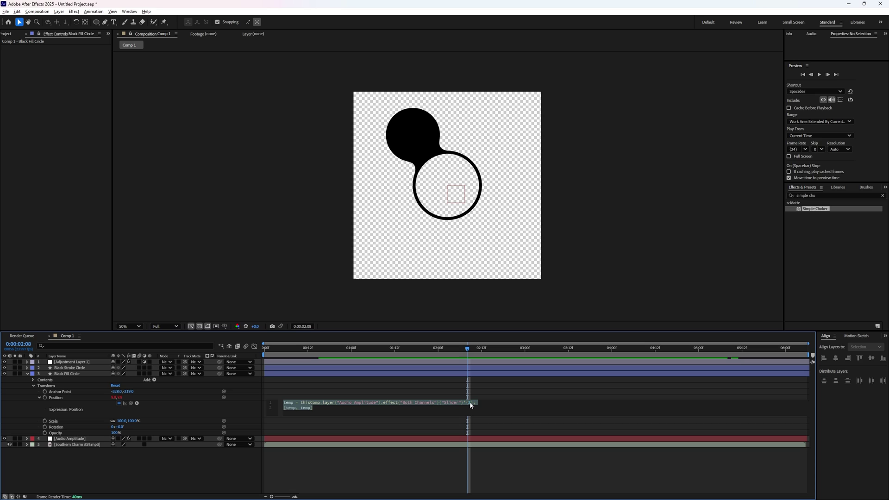
click(469, 403)
text(5)
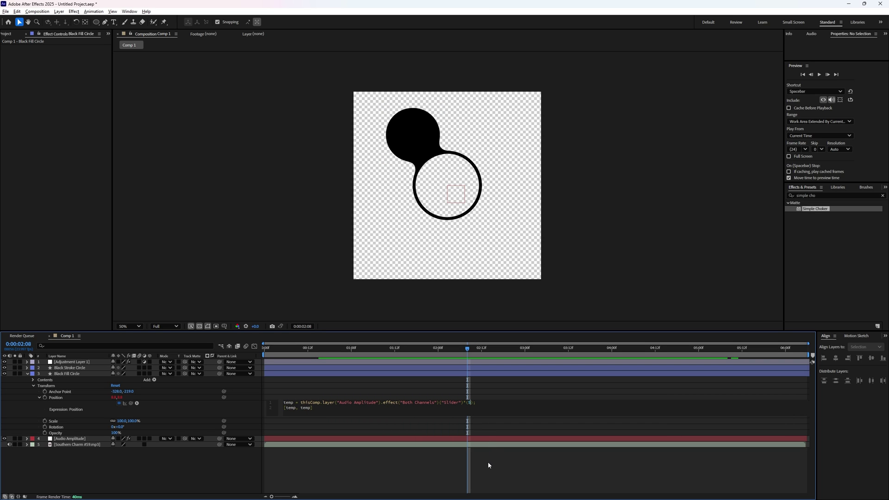
click(374, 474)
key(Home)
key(space)
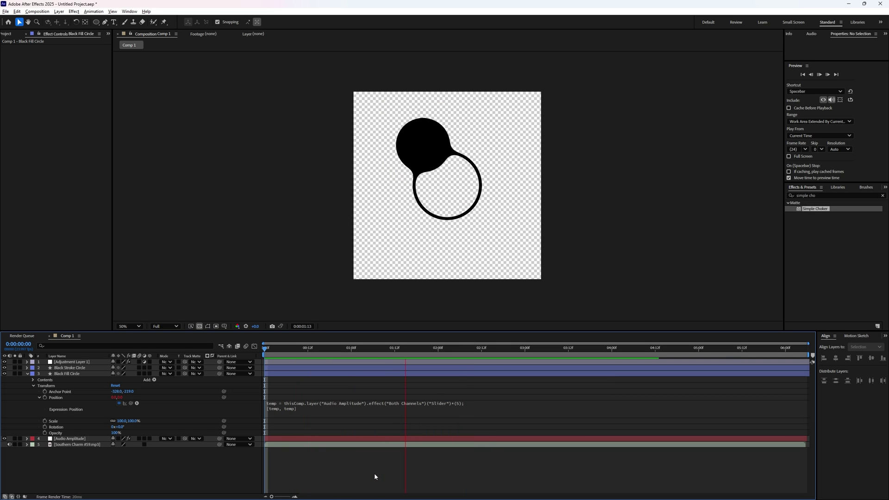
click(315, 453)
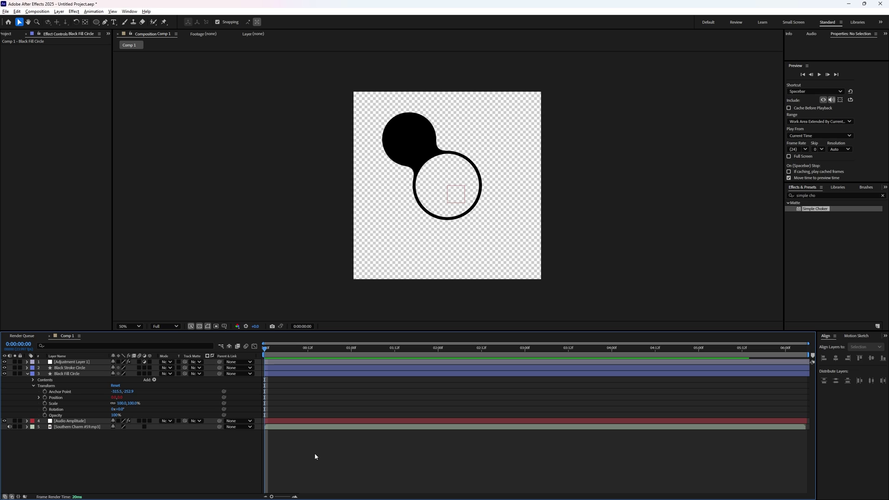
Pre-compose all layers into Pre-comp 1
key(ctrl+a)
right_click(78, 367)
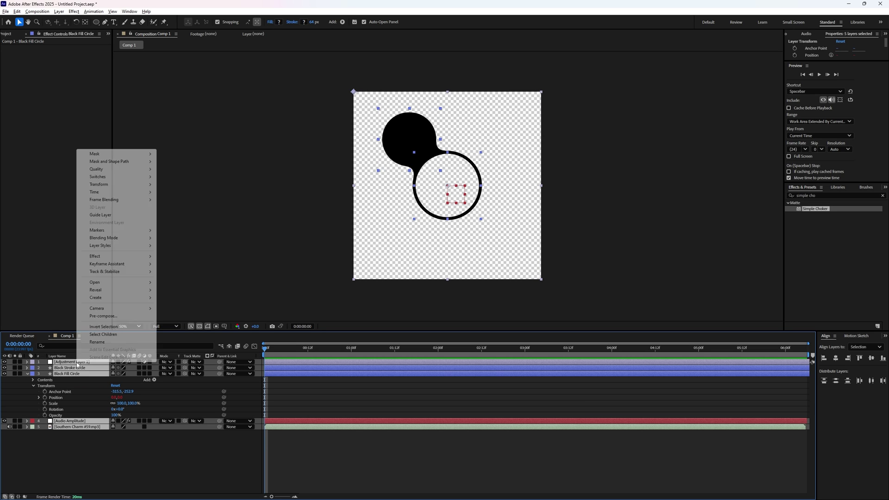
click(122, 316)
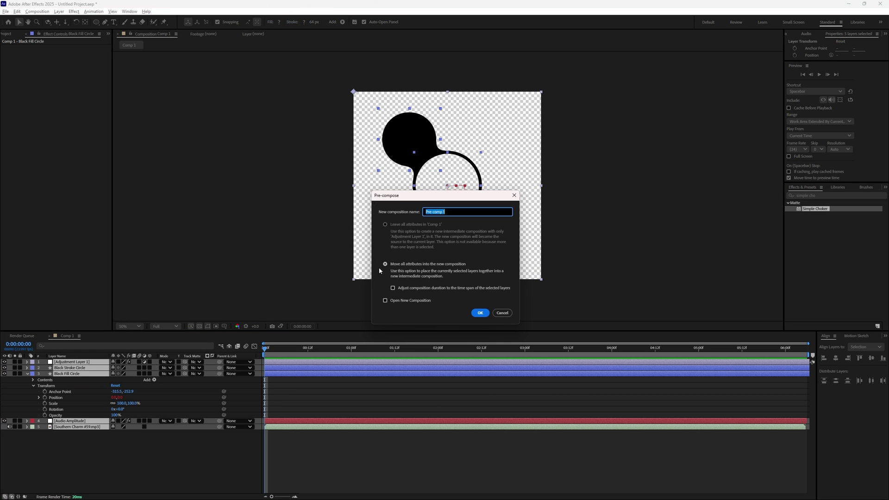
click(480, 313)
Draw a circular ellipse mask on Pre-comp 1 over the outline ring
click(441, 407)
key(ctrl+a)
key(q)
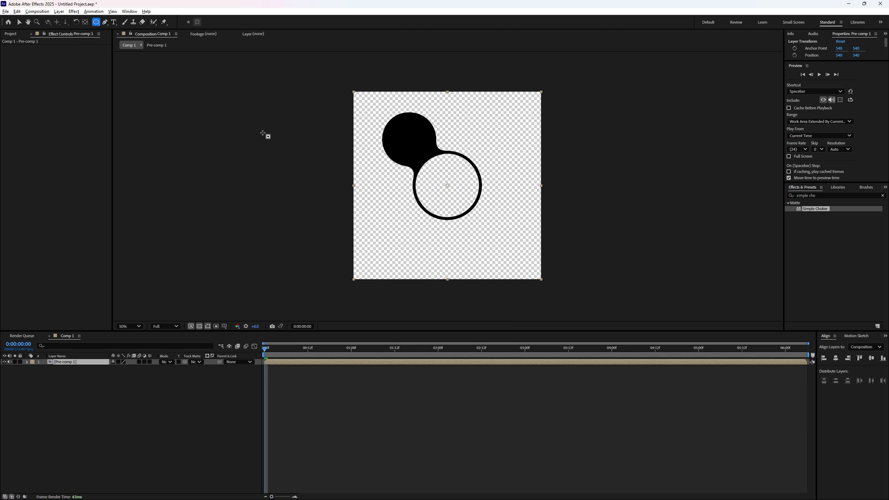
mouse_move(411, 149)
mouse_down()
mouse_move(480, 203)
mouse_move(448, 223)
mouse_up()
Scrub Pre-comp 1's Rotation property to about -107° to turn the blob
key(v)
click(244, 420)
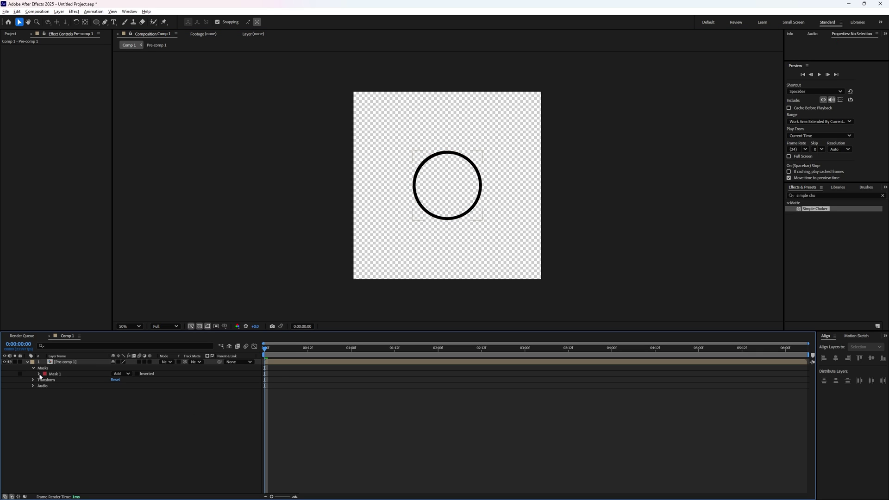
click(39, 375)
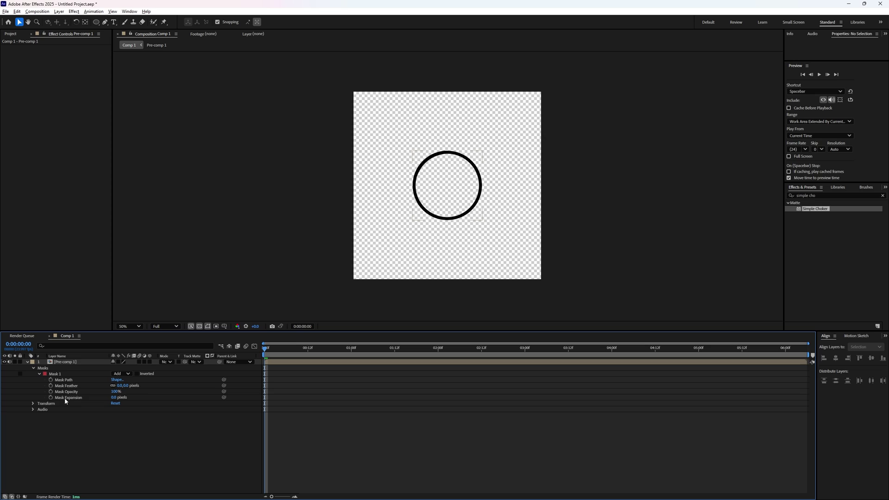
click(90, 398)
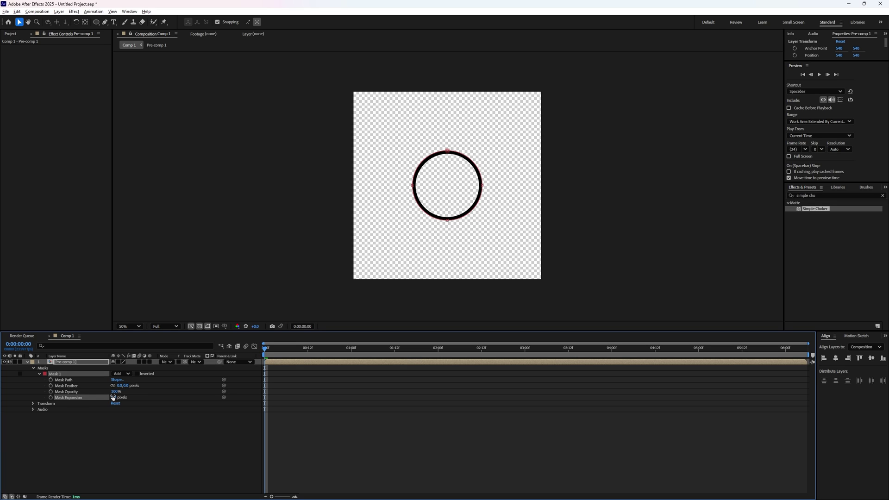
key(r)
key(space)
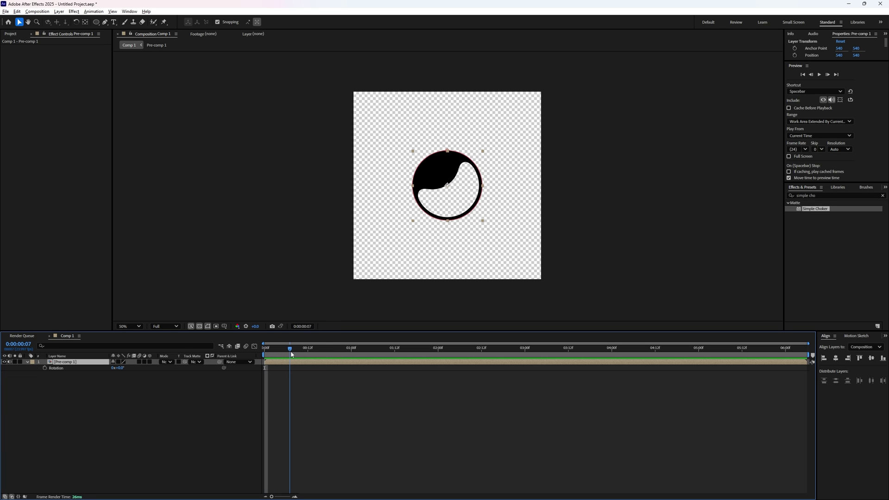
click(366, 425)
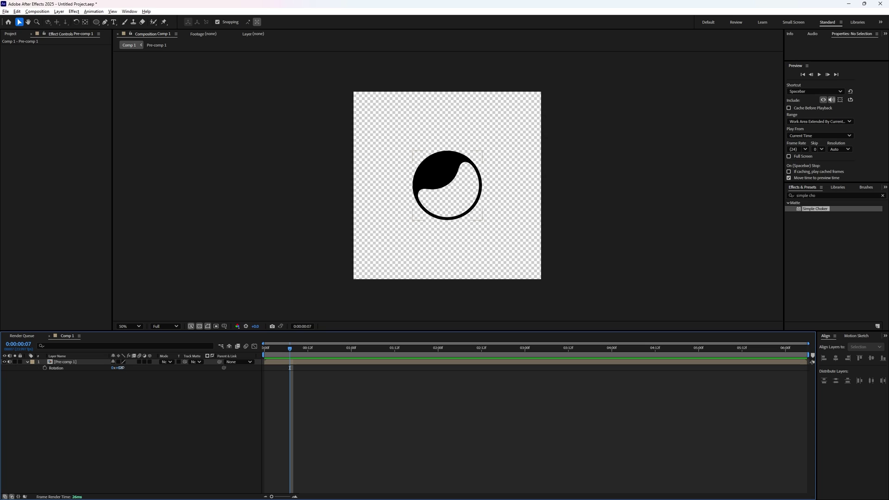
drag(120, 368, 97, 379)
Settle the rotation at -107°, return to frame 0 and show the orange comp background
click(190, 406)
key(Home)
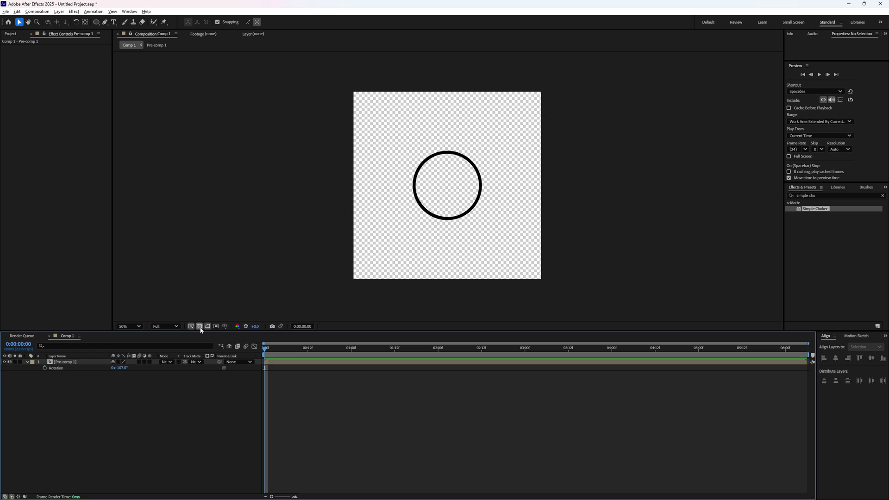
click(199, 328)
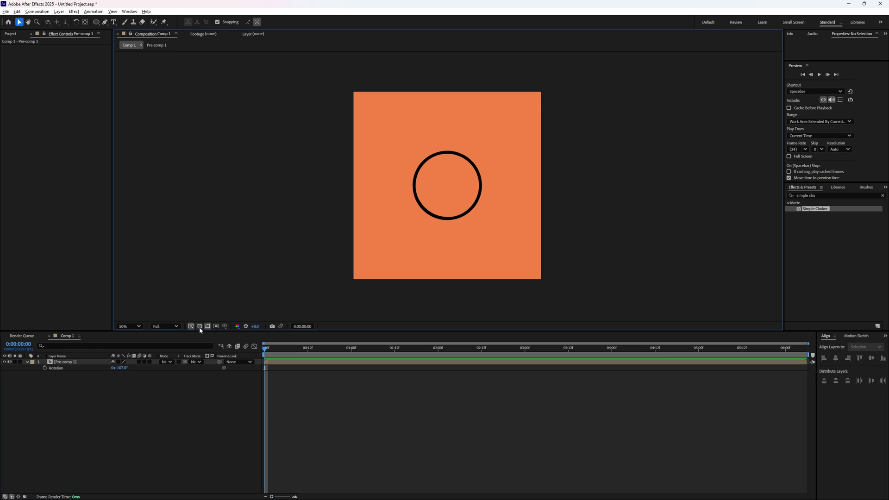
Preview the blob animation from the start, then stop it
click(174, 414)
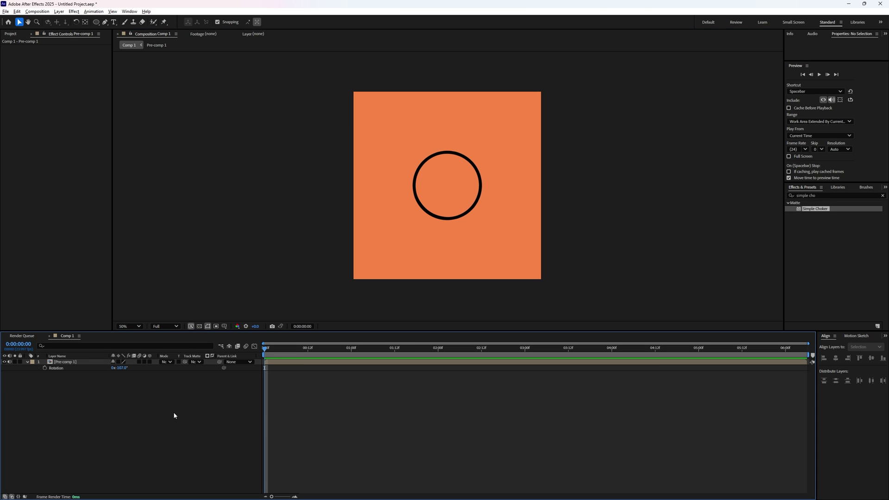
key(space)
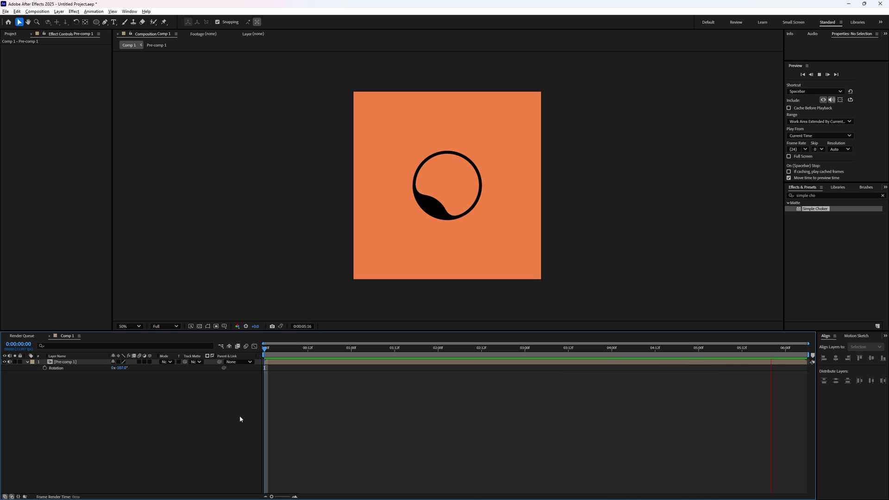
key(space)
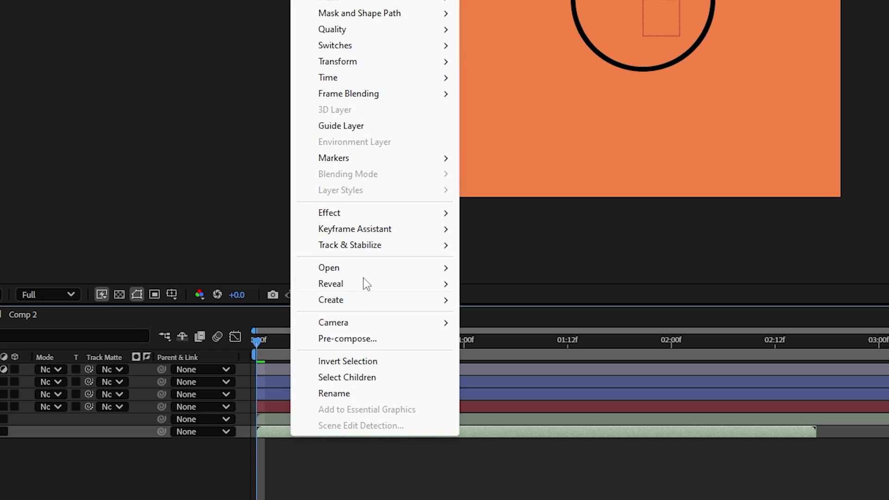
Convert the audio to keyframes, creating an Audio Amplitude 2 layer
mouse_move(390, 232)
click(531, 228)
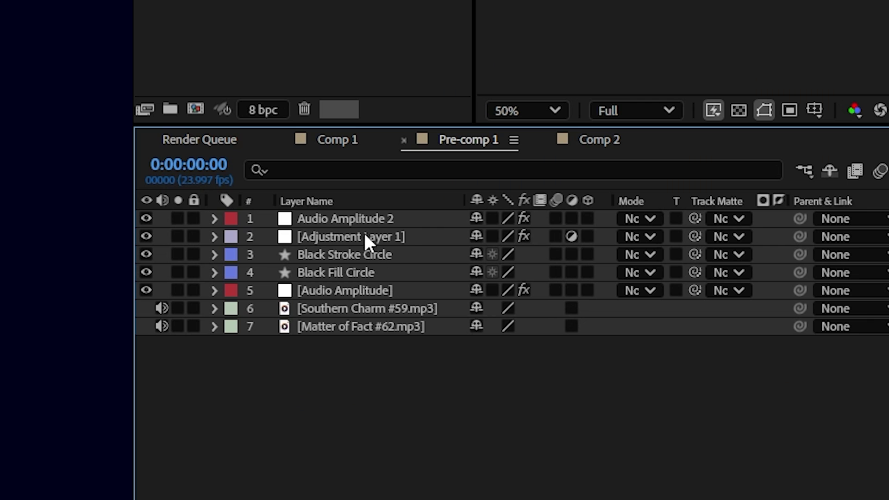
click(361, 219)
key(Return)
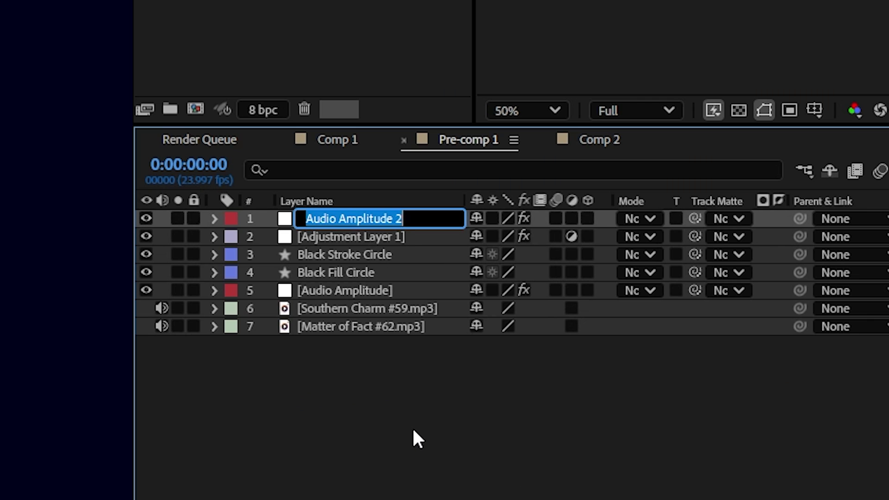
click(413, 431)
Point the Black Fill Circle's Position expression at the Audio Amplitude 2 layer
click(214, 272)
click(234, 307)
alt+click(251, 343)
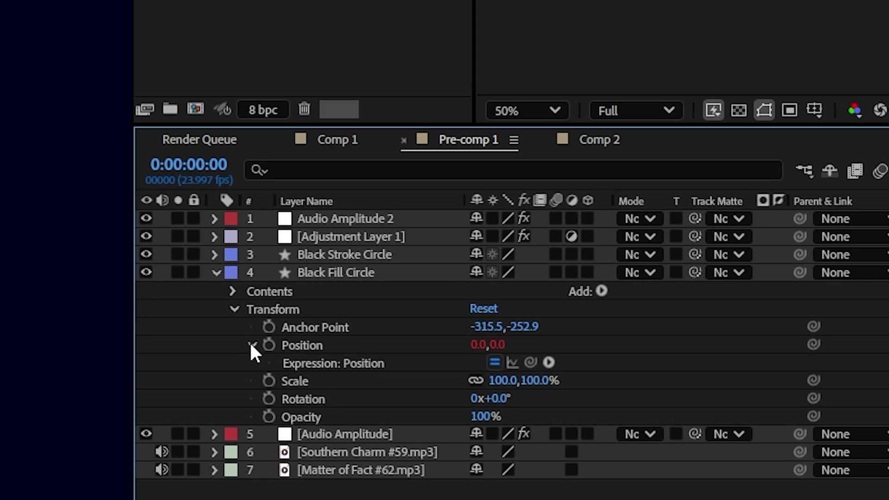
key(ctrl+v)
click(461, 273)
drag(557, 272, 447, 273)
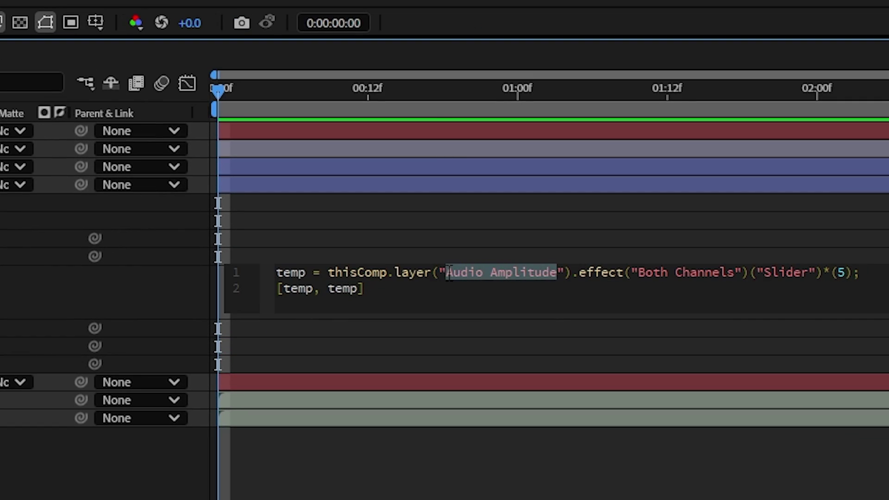
key(Right)
text(2)
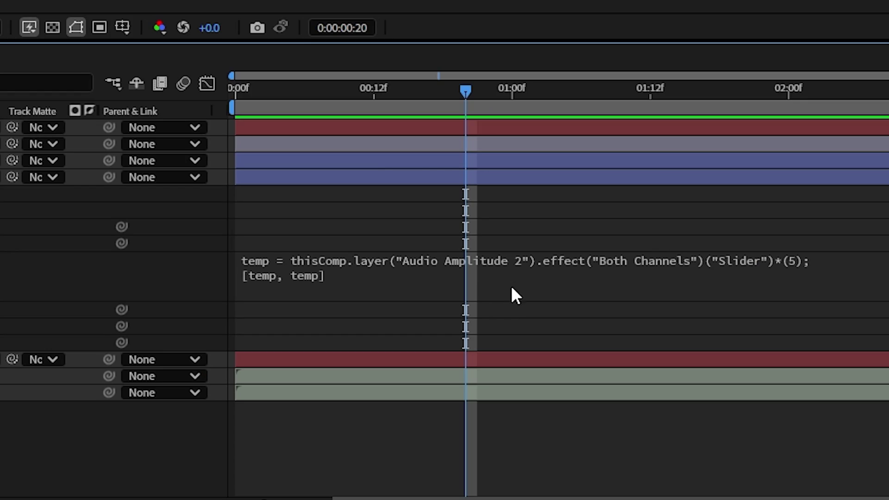
Remove the 2 so the Position expression references Audio Amplitude again
click(518, 264)
click(555, 258)
click(562, 258)
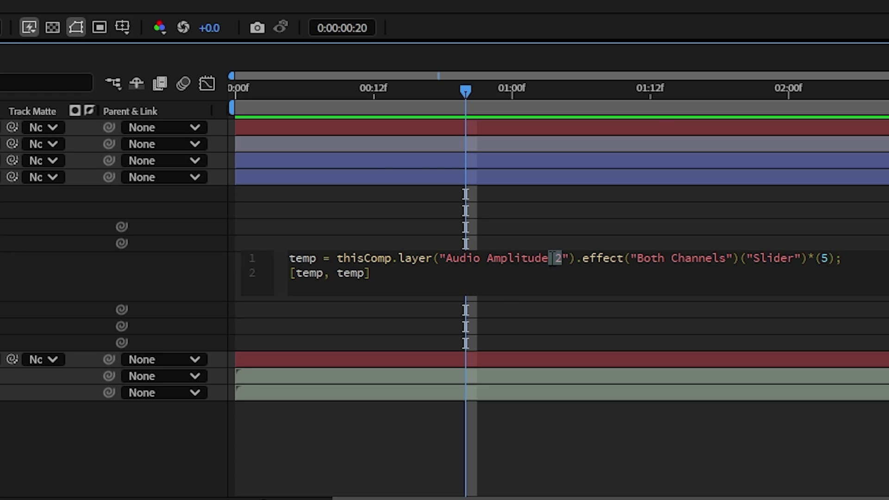
key(BackSpace)
click(629, 437)
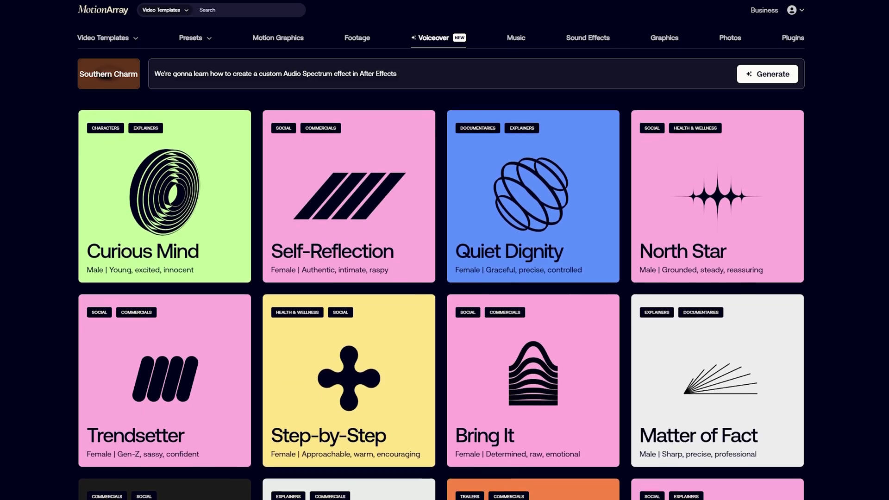
Pick Matter of Fact, enter 'You won't believe how easy this is to create!', import the #62 MP3
scroll(441, 299, down, 1)
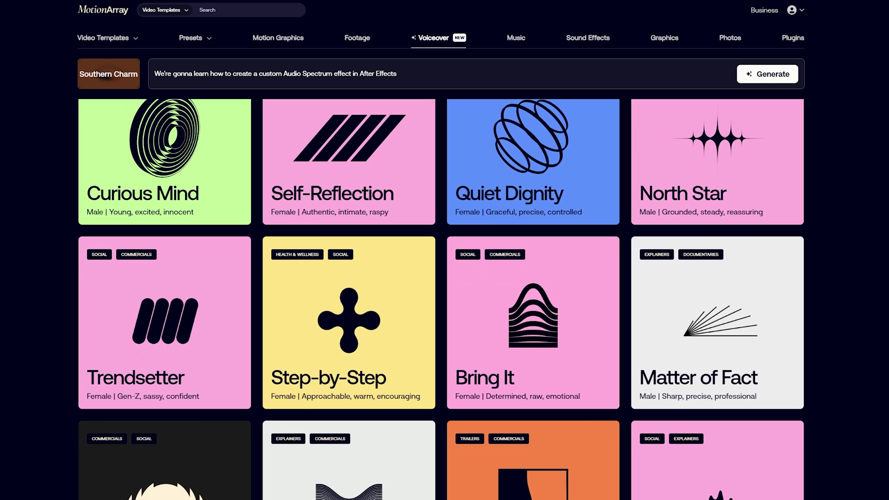
click(770, 256)
text(You won't believe how eas)
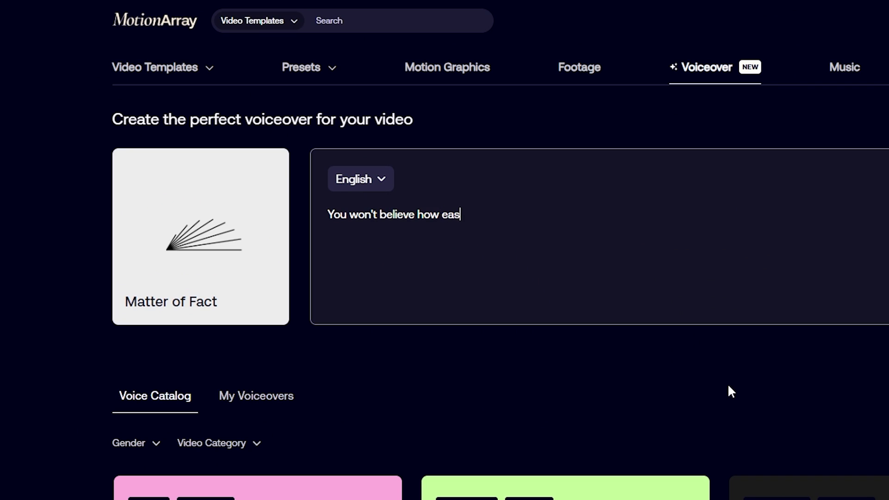
text(y this is to create!)
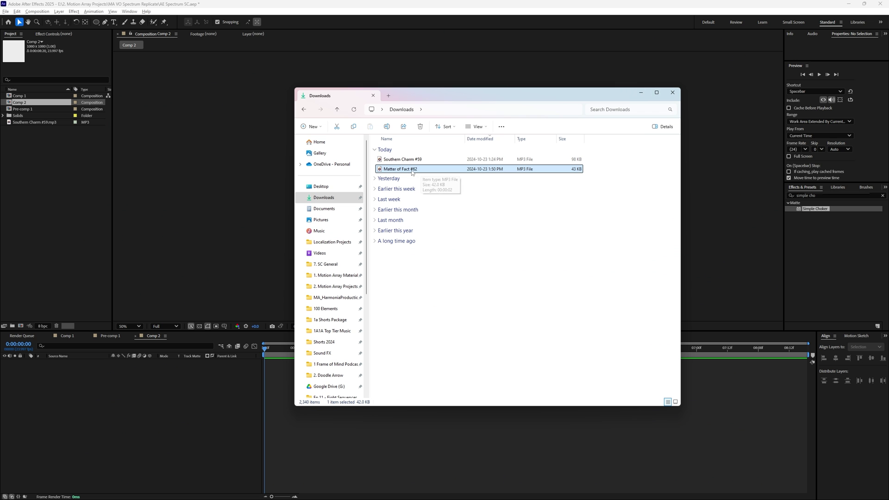
mouse_move(409, 172)
mouse_down()
mouse_move(127, 181)
mouse_move(44, 201)
mouse_move(444, 371)
mouse_up()
Convert the Matter of Fact #62 audio layer into an Audio Amplitude keyframe layer
key(l)
key(l)
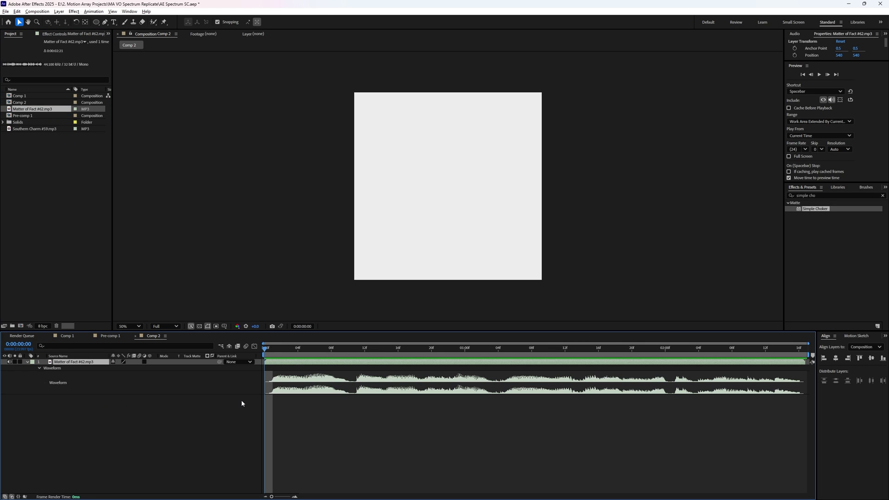
right_click(293, 367)
mouse_move(357, 266)
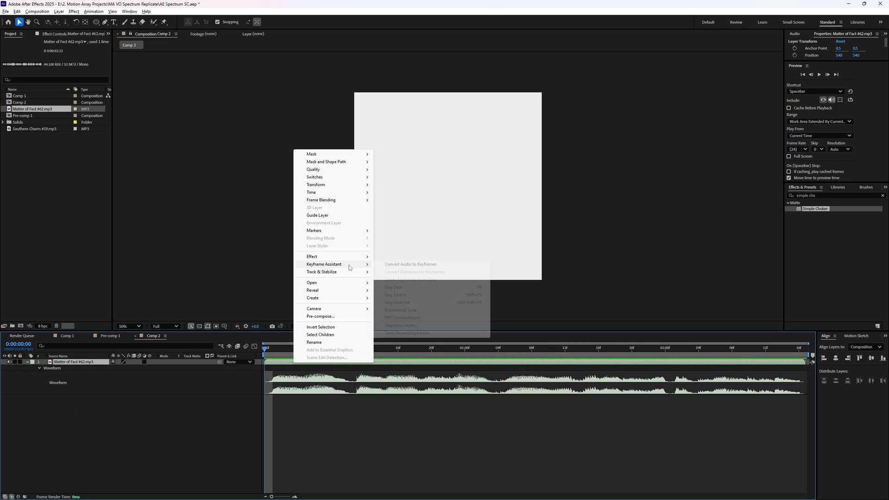
click(458, 265)
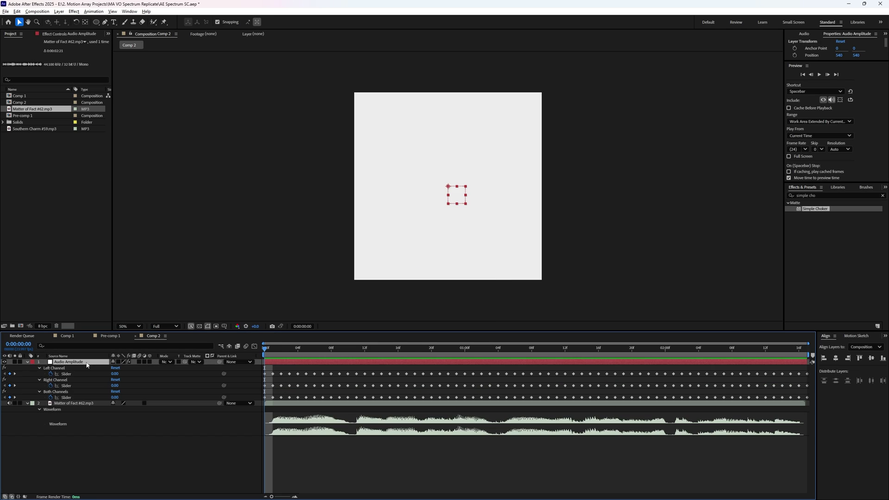
Delete the Left Channel and Right Channel effects, keeping only Both Channels
click(62, 368)
key(Delete)
click(62, 369)
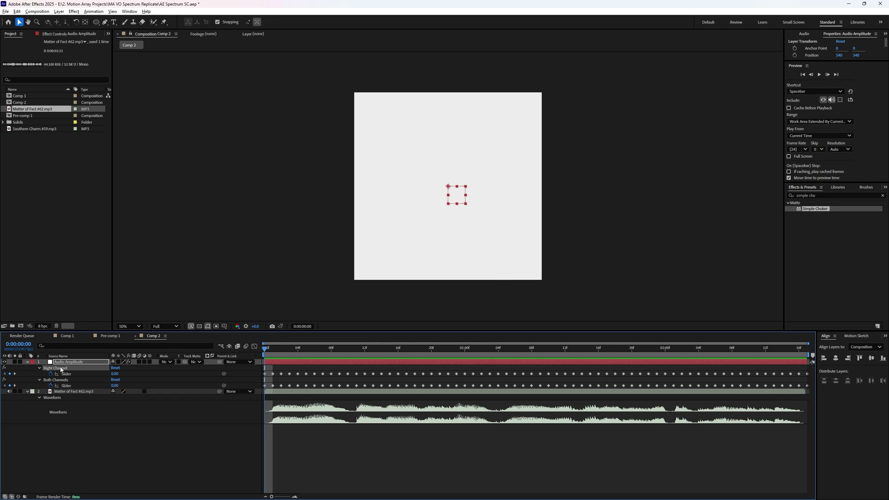
key(Delete)
click(167, 456)
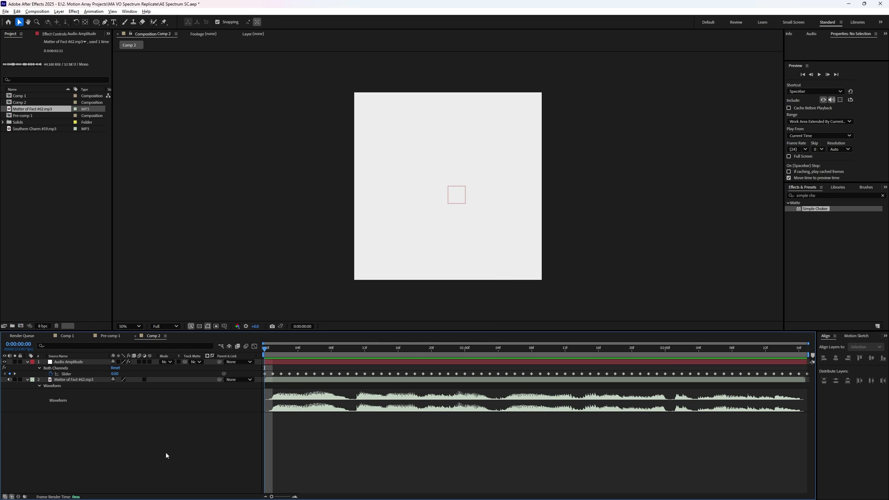
Draw a thin horizontal rectangle bar across the comp centre at 100% zoom
drag(95, 21, 137, 23)
key(slash)
drag(341, 176, 545, 177)
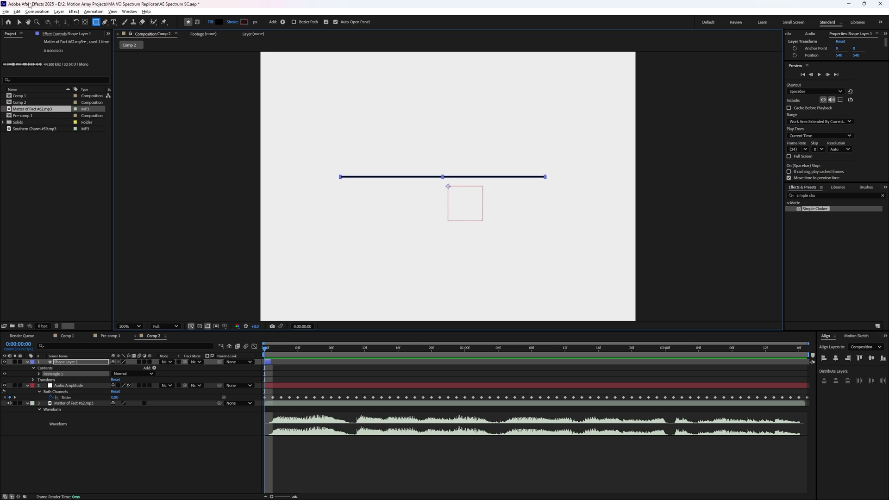
Centre the bar's anchor point, then move it to the bar's left end
key(ctrl+alt+Home)
key(v)
key(period)
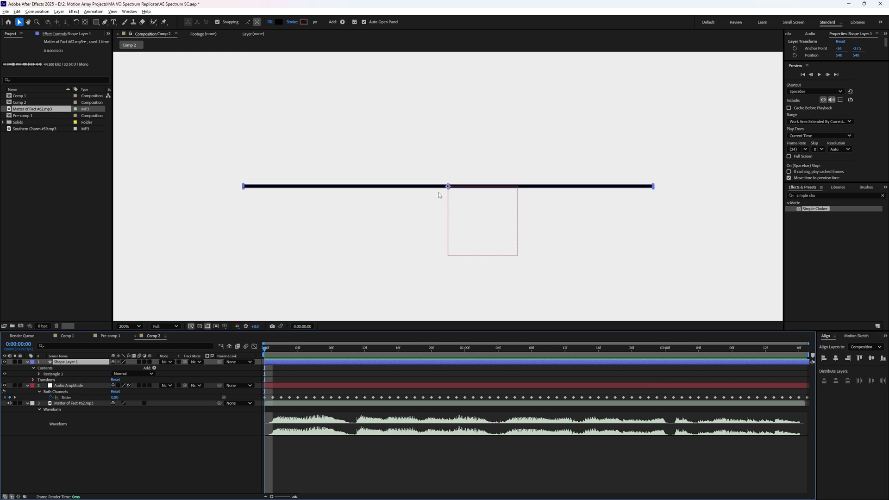
key(y)
key(period)
drag(443, 178, 420, 207)
Link Shape Layer 1's Rotation to the Audio Amplitude slider and preview the swinging bar
key(period)
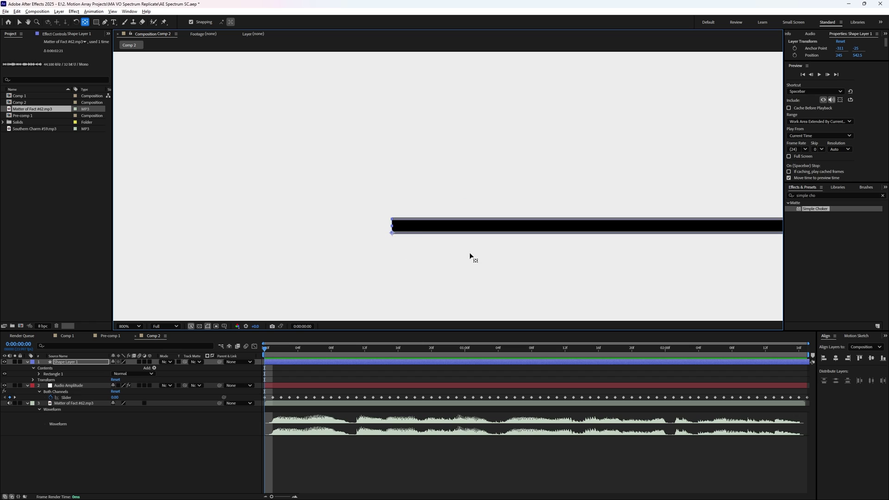
scroll(468, 229, down, 4)
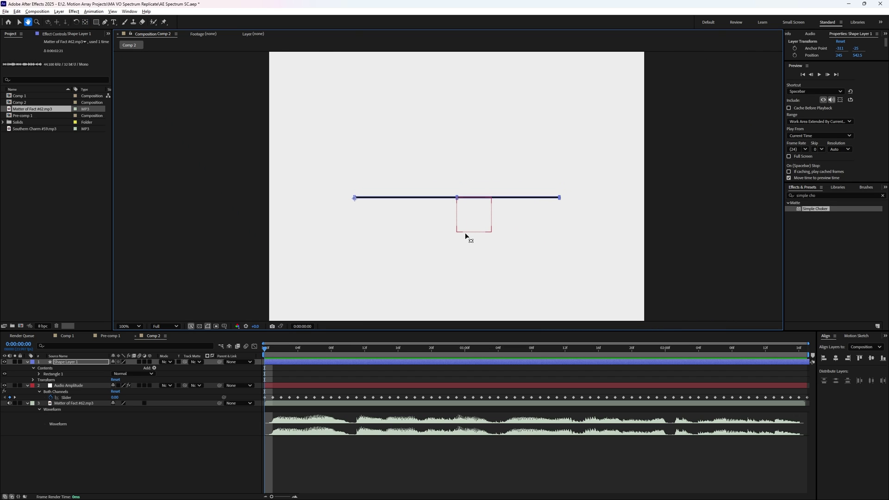
click(465, 232)
click(33, 367)
click(33, 373)
click(55, 398)
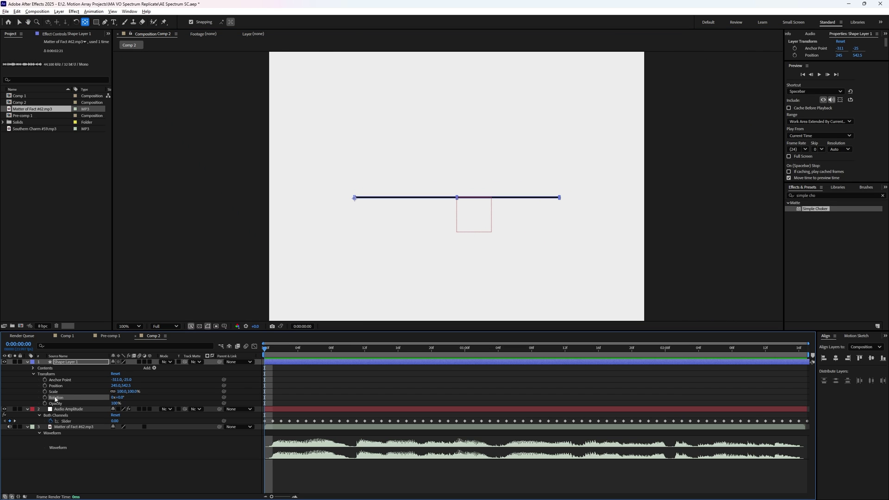
drag(200, 402, 71, 421)
click(358, 474)
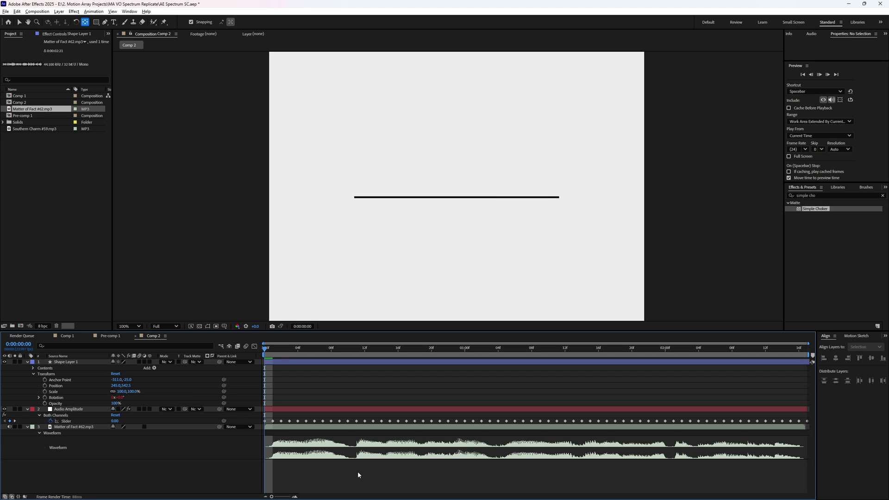
key(space)
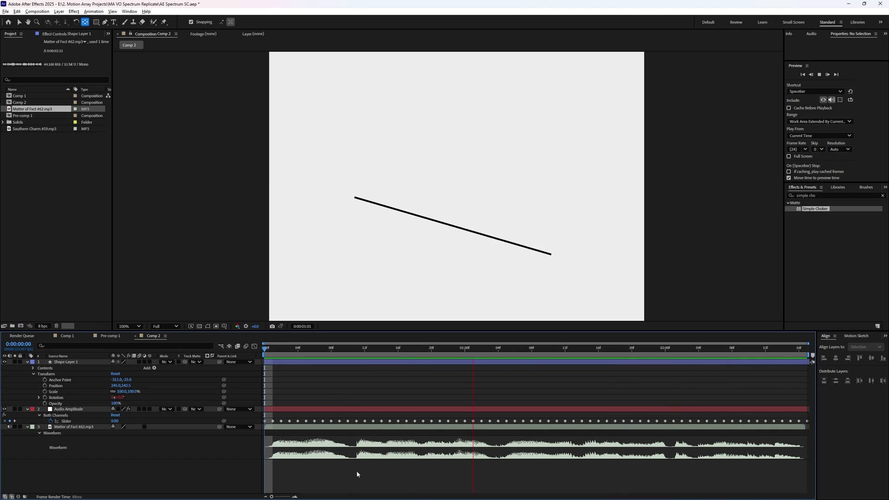
key(space)
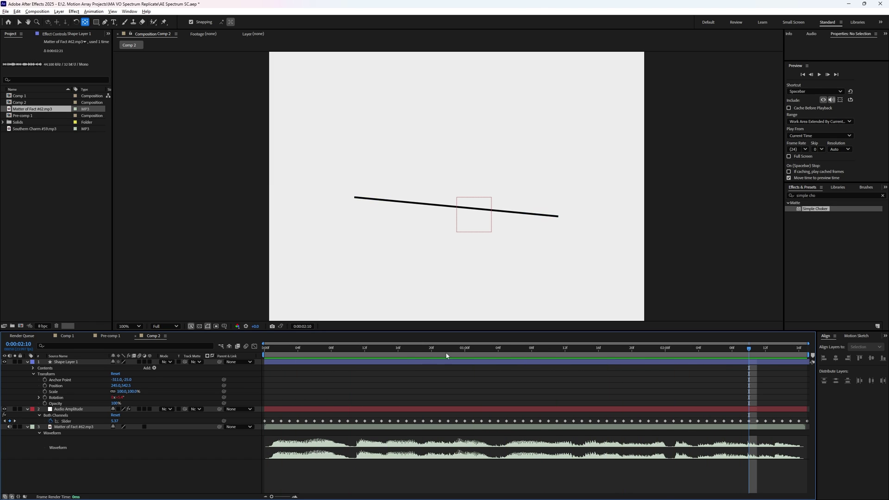
Append *(-1) to the Rotation expression so the bar swings upward, then preview
click(39, 398)
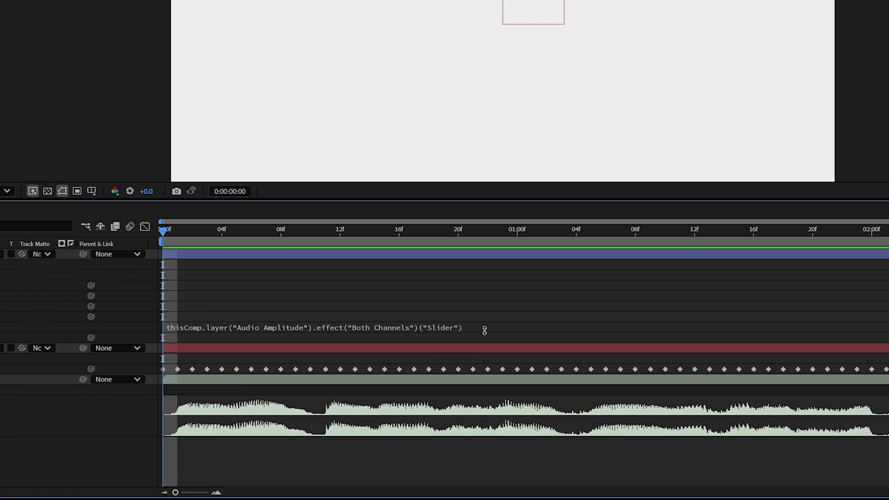
click(437, 404)
click(505, 326)
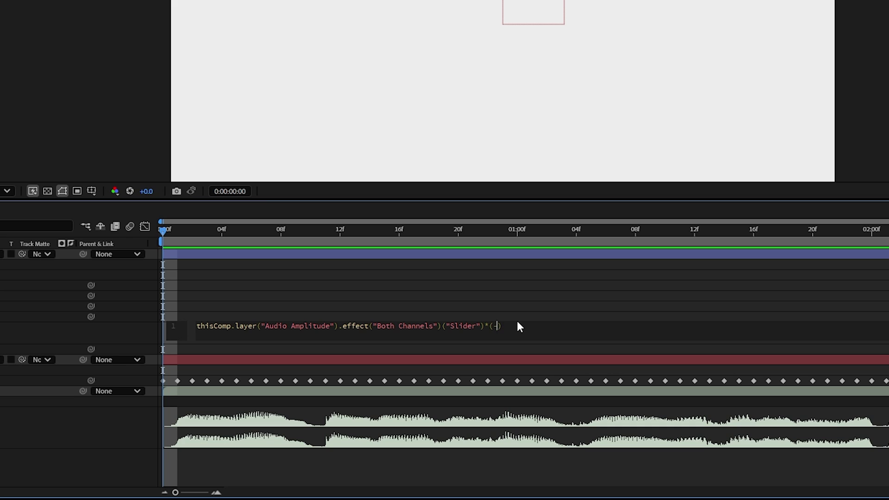
click(495, 315)
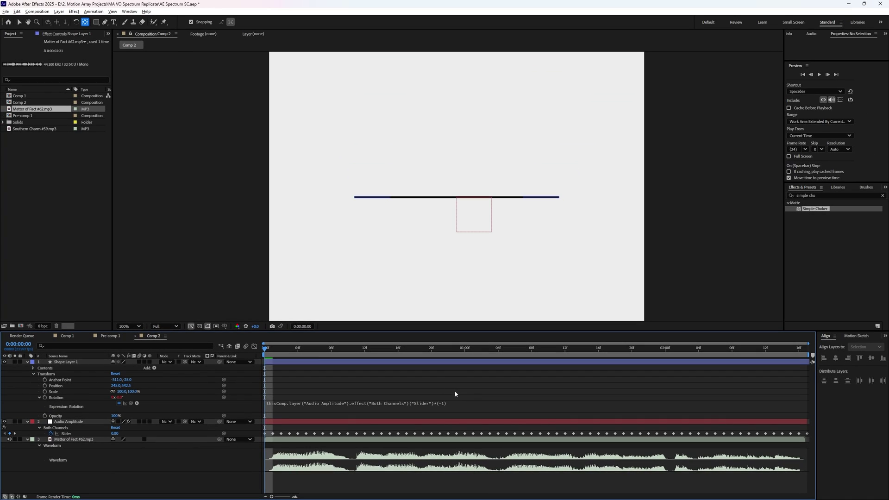
click(317, 362)
key(space)
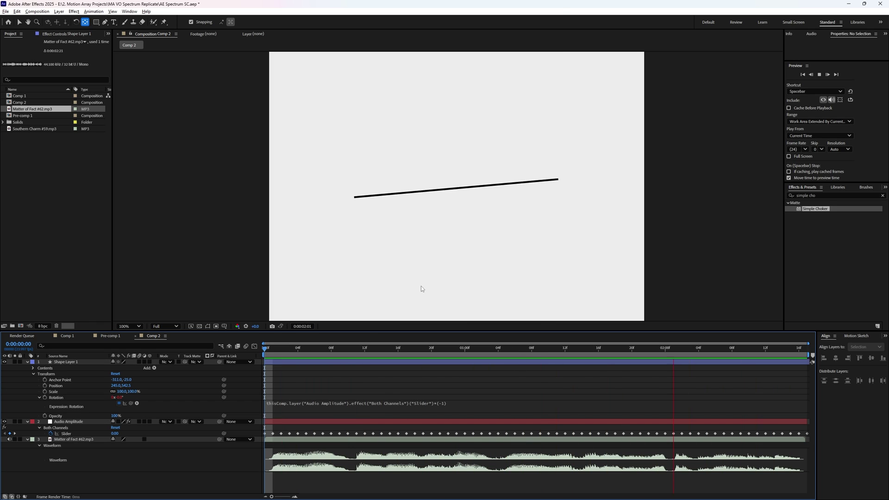
Duplicate the audio-driven line layer with Ctrl+D to make several copies
key(space)
key(comma)
key(comma)
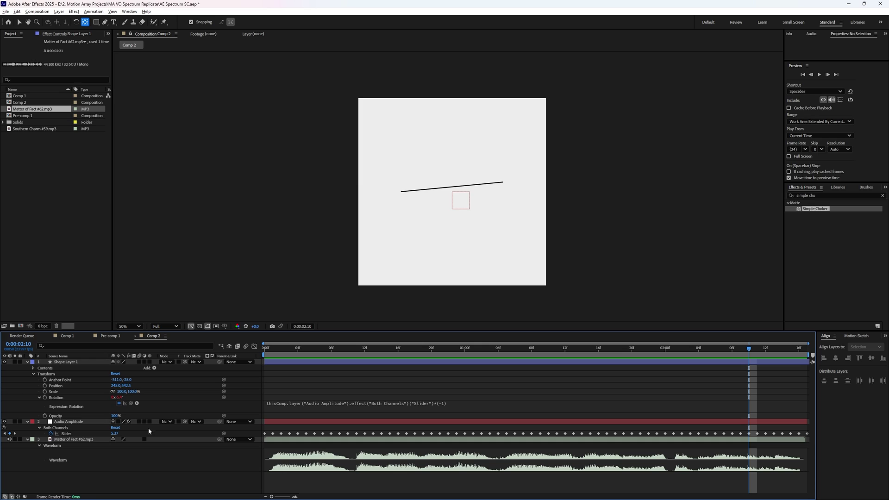
click(69, 362)
key(ctrl+d)
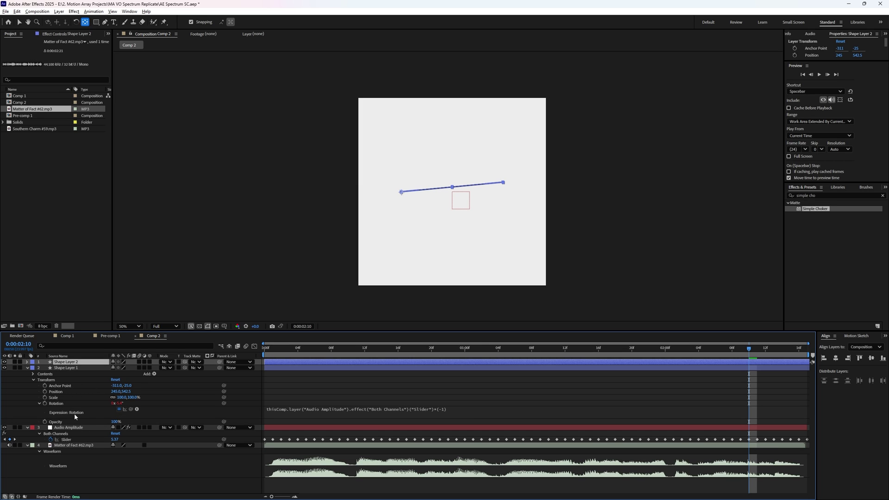
key(ctrl+d)
key(ctrl+d)
key(ctrl+d)
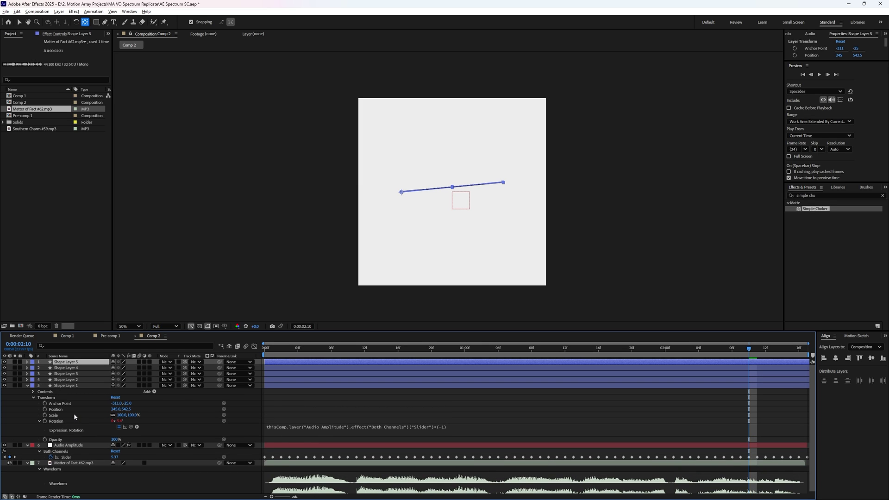
key(ctrl+d)
key(ctrl+d)
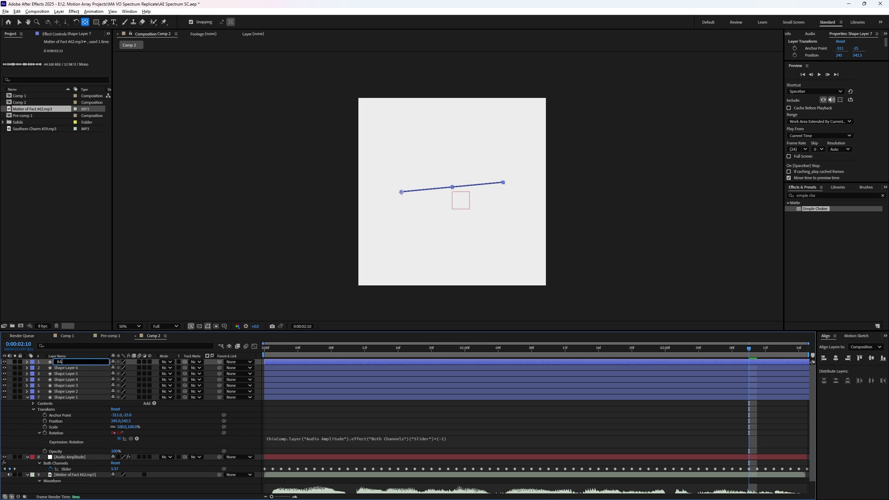
Move BASE LINE just above Audio Amplitude and remove its Rotation expression
drag(73, 366, 59, 440)
click(27, 451)
scroll(46, 446, down, 3)
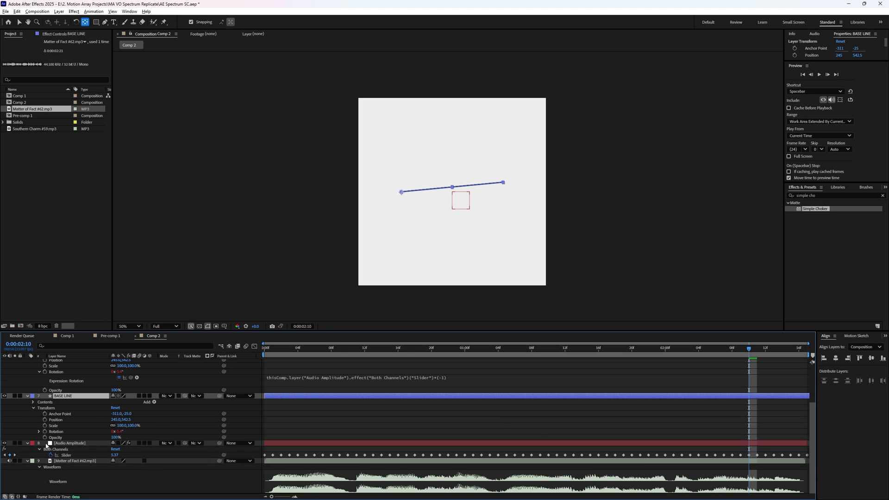
alt+click(45, 431)
click(313, 424)
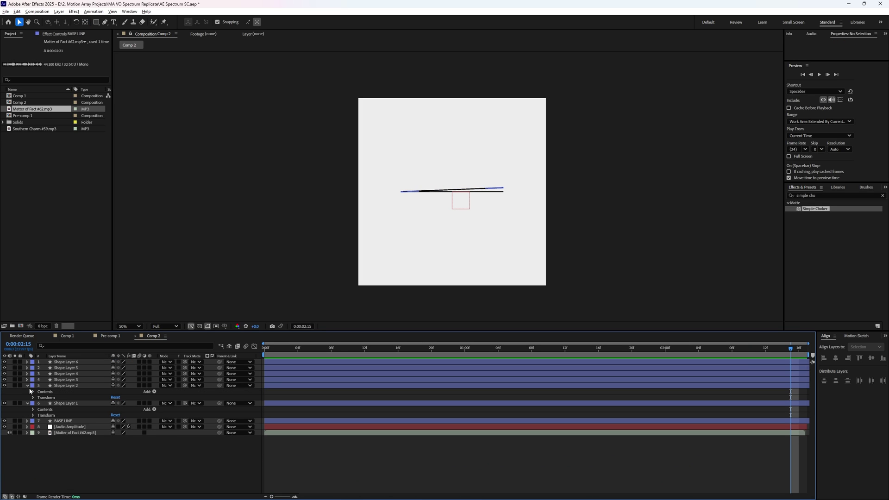
Change Shape Layer 2's rotation multiplier to -2 and preview the fan
click(32, 398)
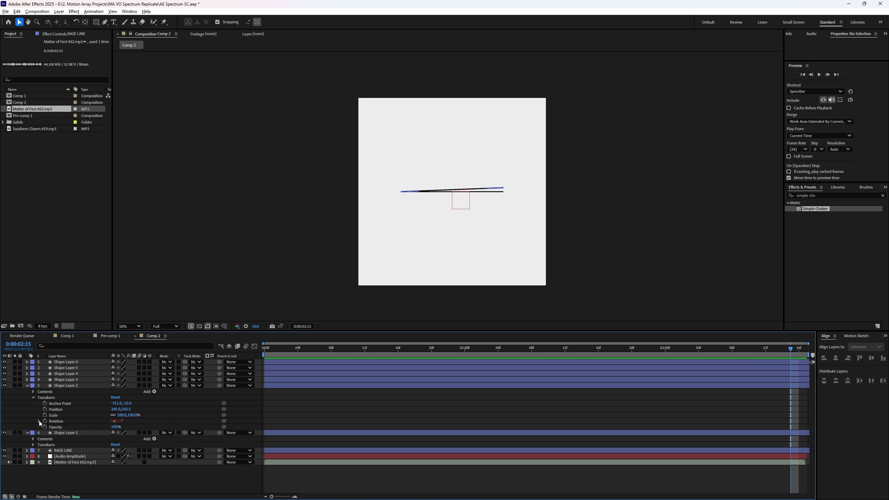
click(39, 421)
click(443, 427)
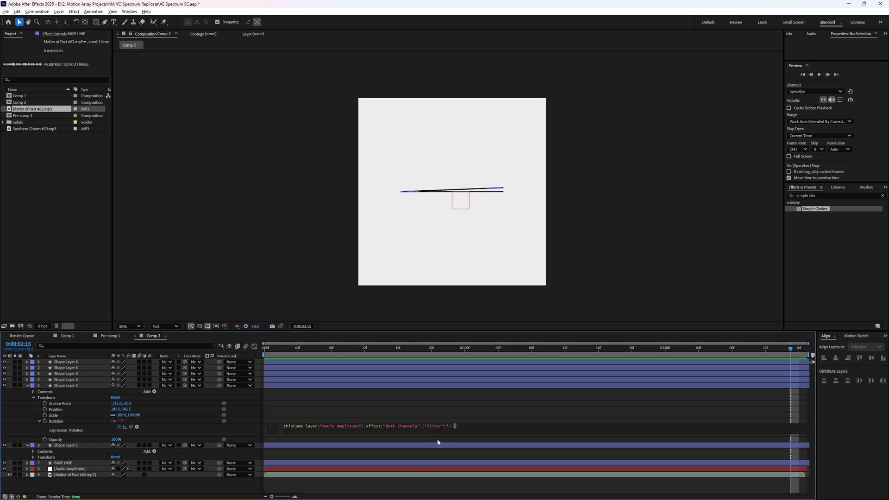
click(415, 488)
key(space)
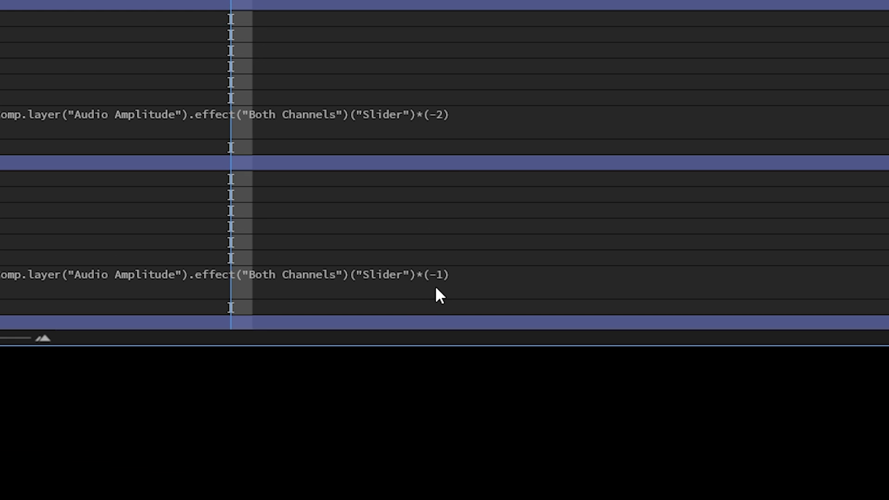
Set the next line's rotation multiplier to -0.7 and scrub through the animation
click(474, 271)
double_click(474, 271)
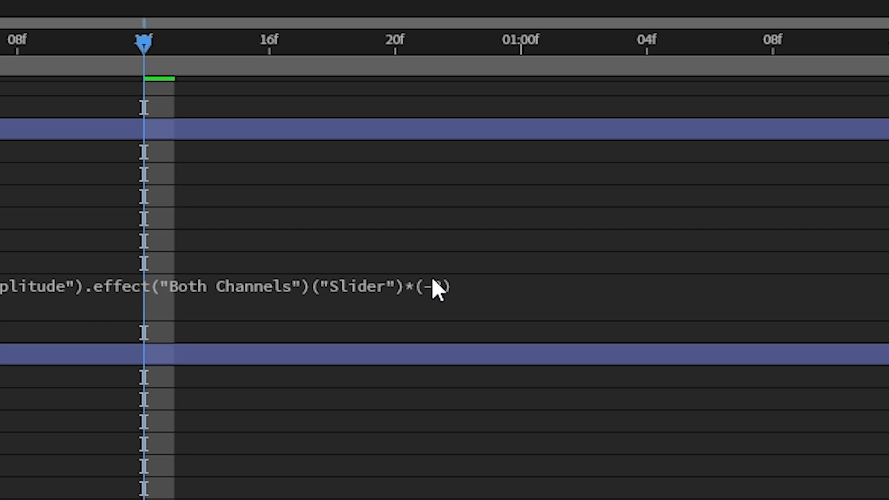
click(443, 293)
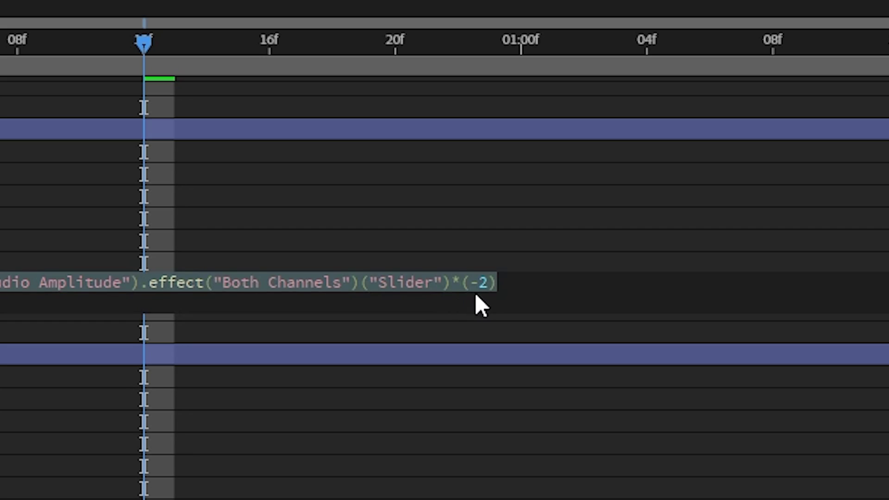
double_click(483, 283)
text(0.7)
click(648, 247)
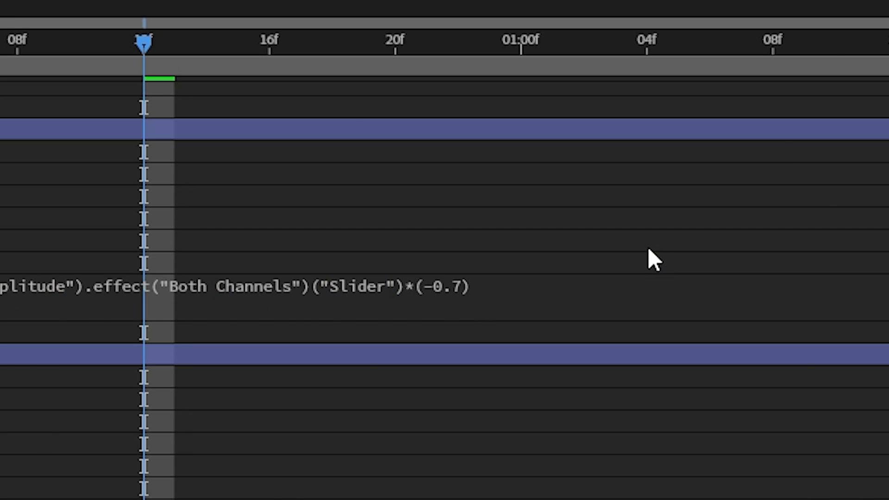
drag(362, 351, 278, 352)
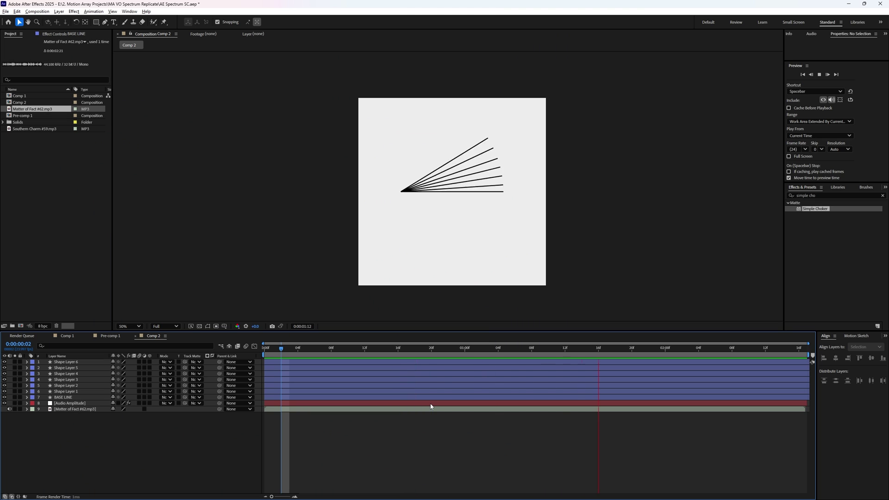
Scale Shape Layer 6, the topmost line, down to 45% length
key(space)
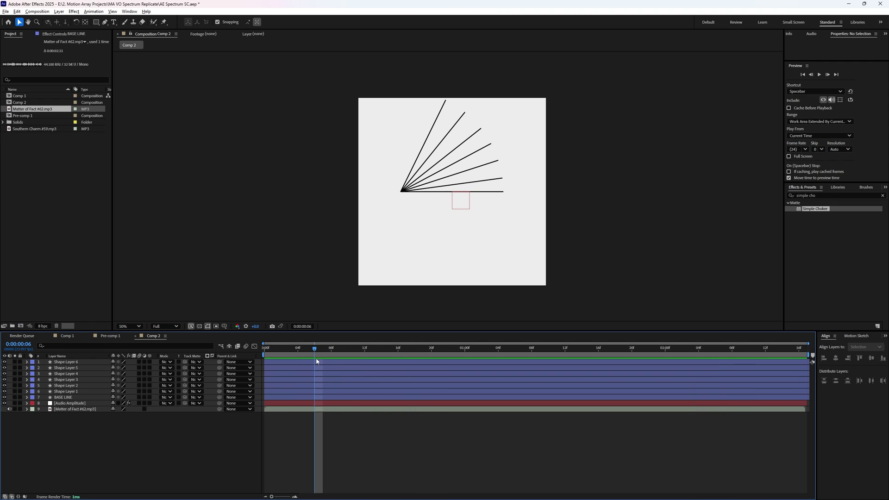
click(65, 362)
click(27, 361)
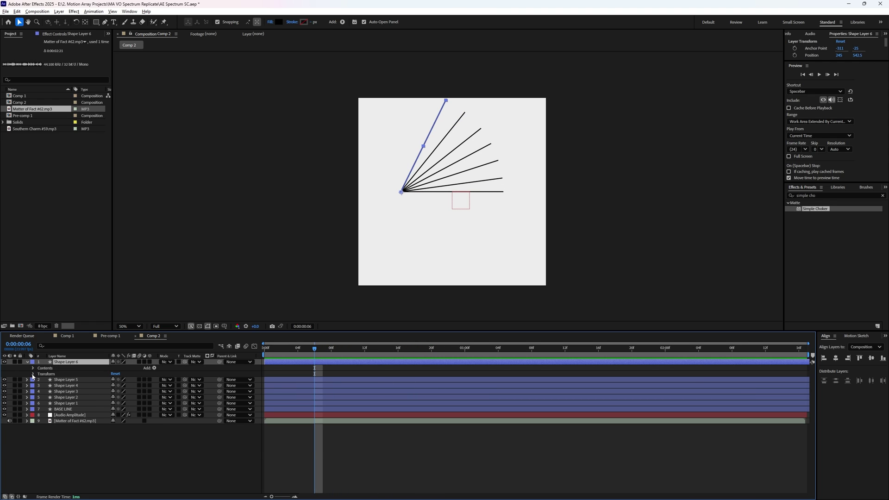
click(33, 375)
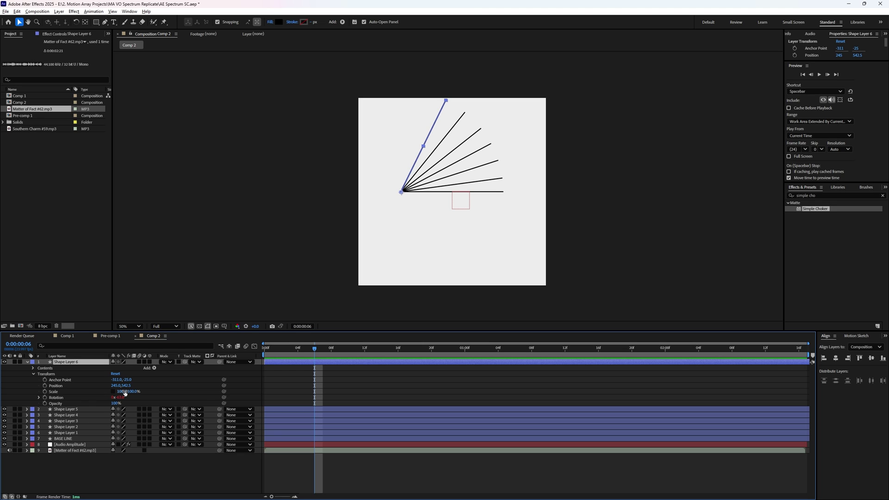
drag(123, 392, 104, 391)
Shorten Shape Layer 5 to 58% and Shape Layer 4 to 72% Scale
click(27, 410)
click(33, 422)
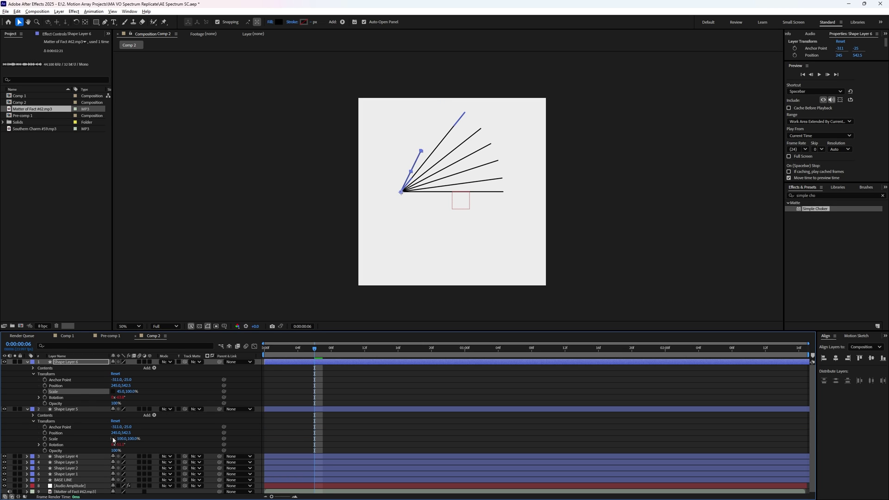
drag(107, 440, 104, 440)
click(27, 457)
click(33, 469)
scroll(46, 444, down, 3)
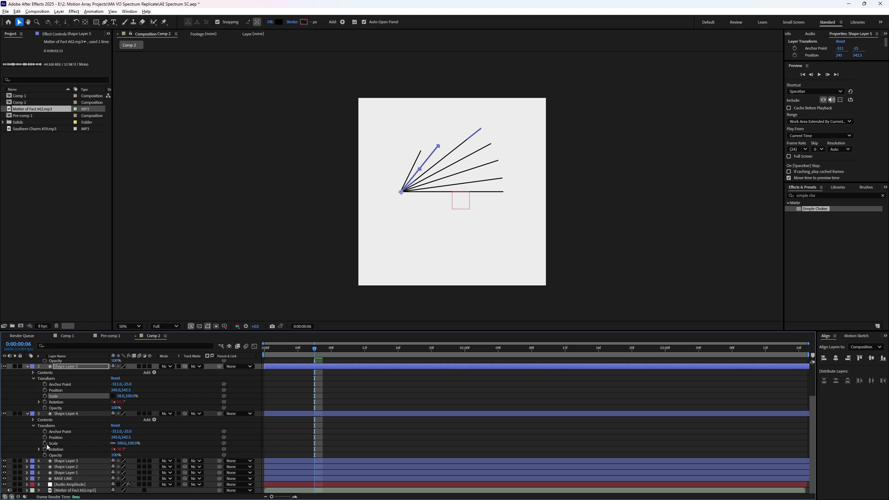
click(114, 445)
click(27, 461)
click(33, 473)
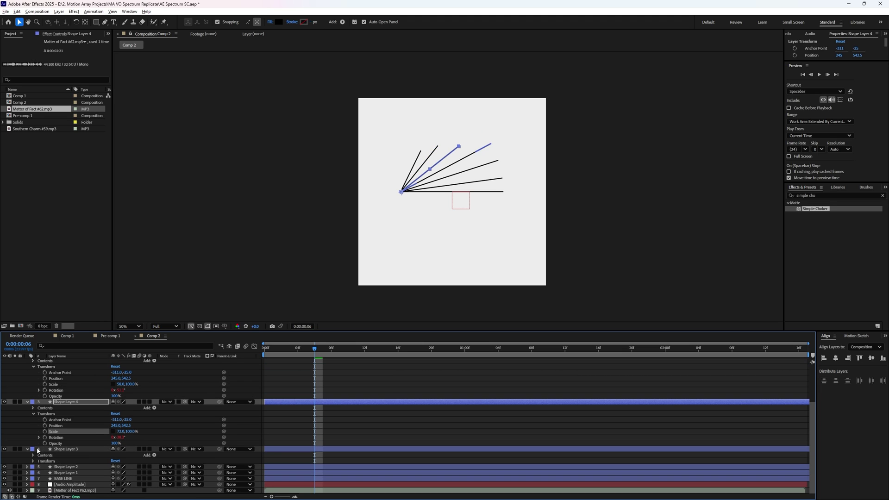
scroll(74, 440, down, 3)
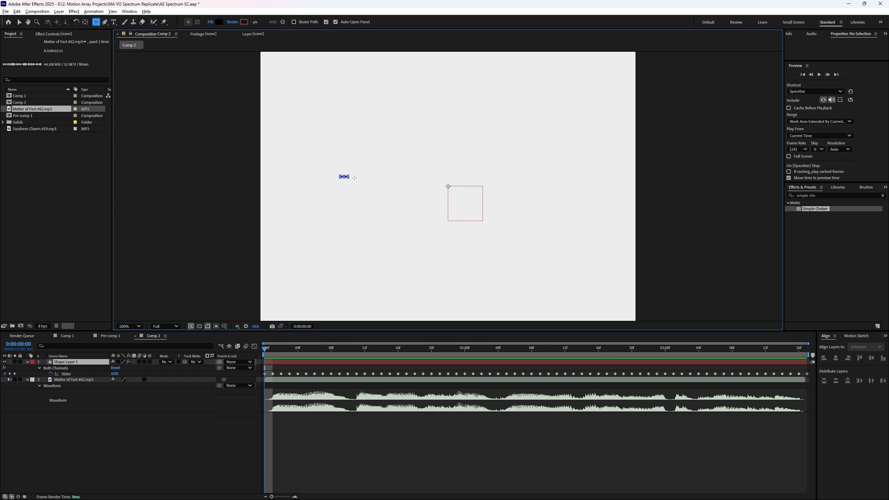